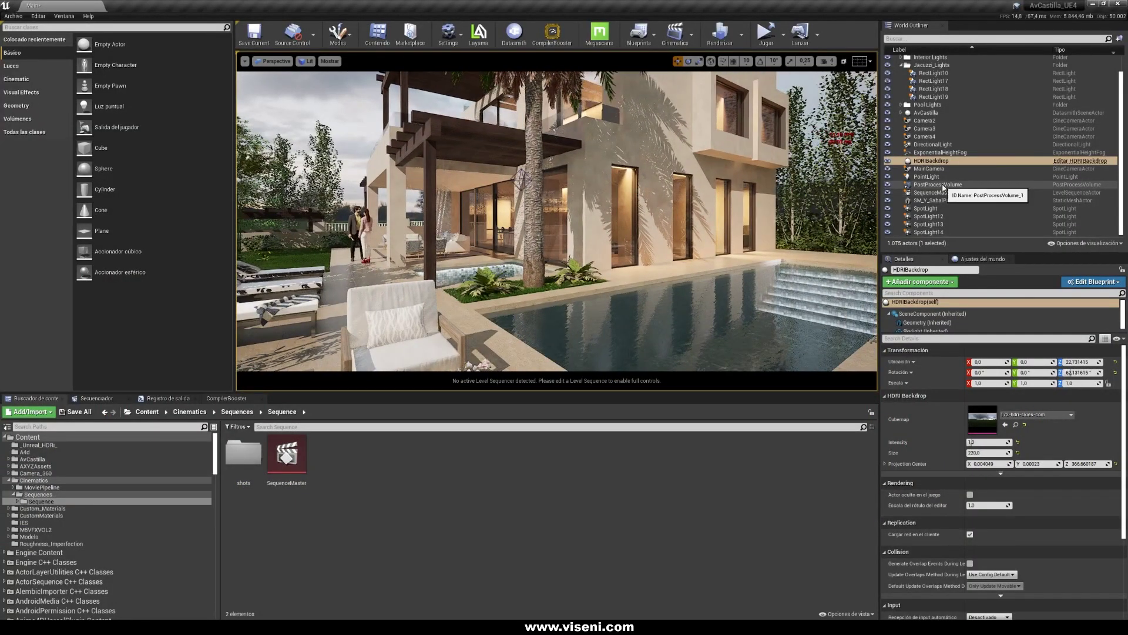
Step: Try Brute Force as the PostProcessVolume's Ray Tracing Global Illumination type, and set it back to Final Gather
click(935, 184)
drag(1124, 364, 1124, 475)
click(886, 399)
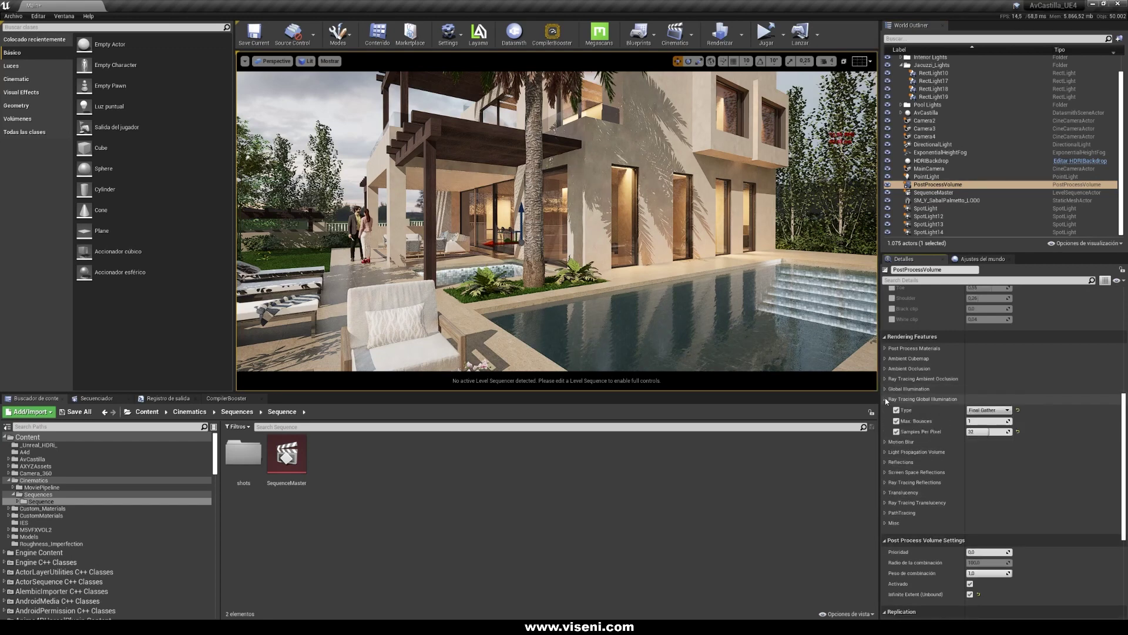
click(979, 410)
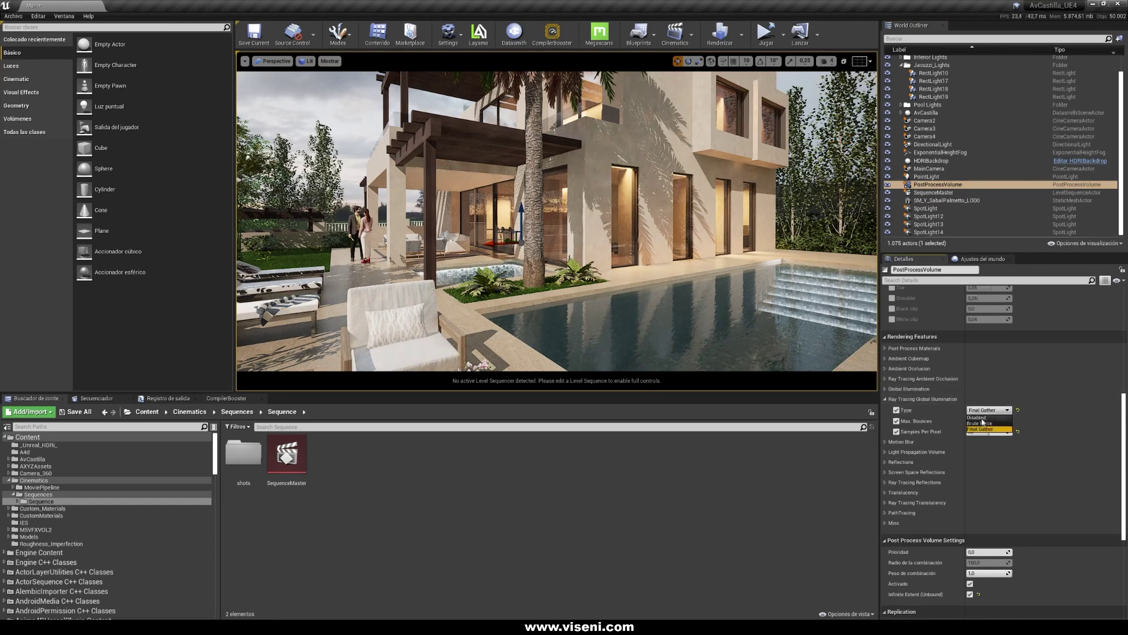
click(983, 423)
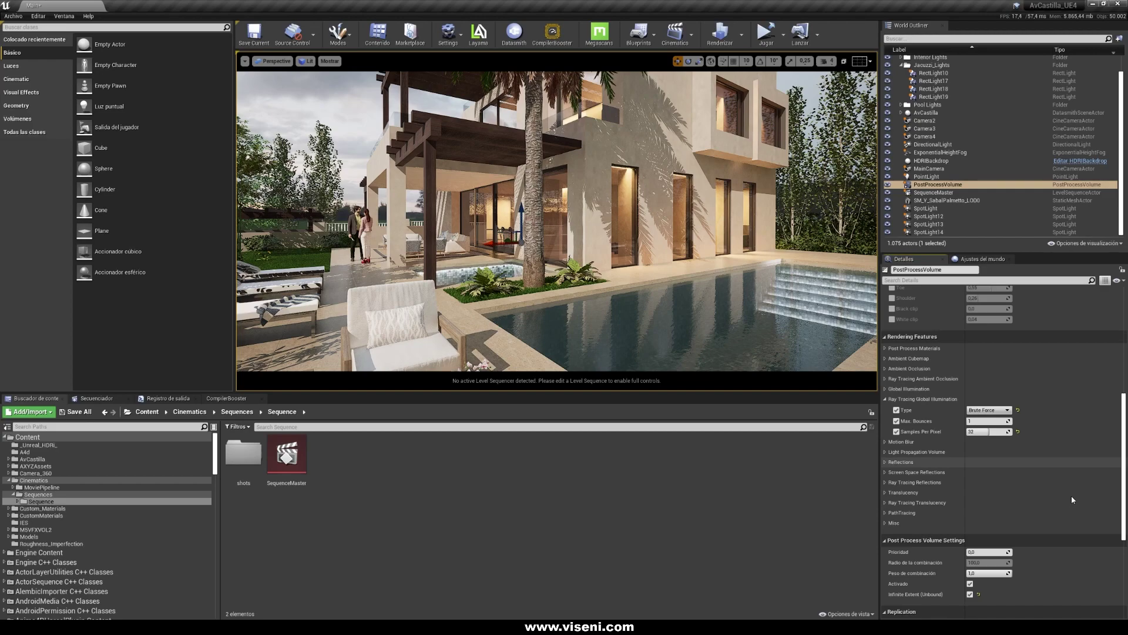
click(988, 409)
click(984, 428)
click(904, 400)
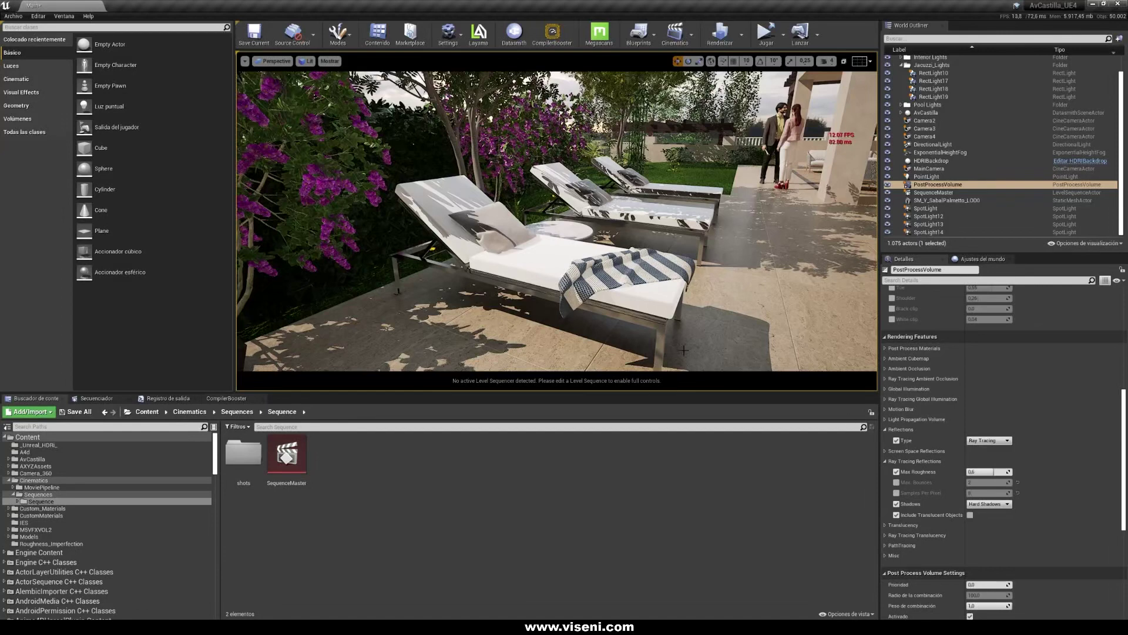
Step: Try Screen Space as the PostProcessVolume's reflections type, and set it back to Ray Tracing
click(989, 441)
click(988, 451)
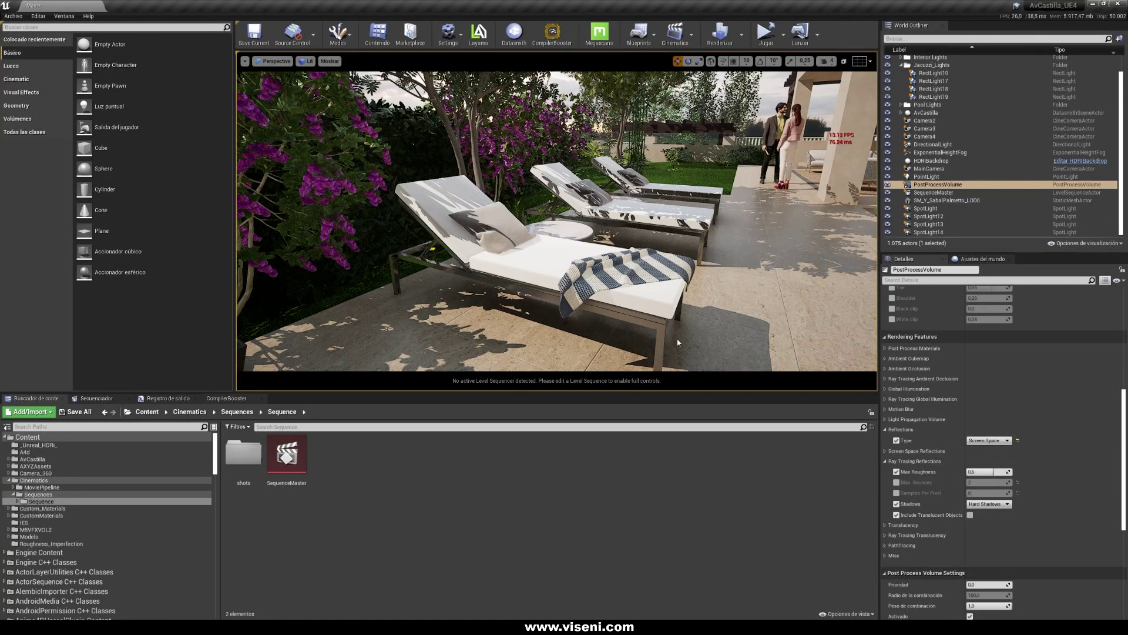
click(989, 440)
click(988, 454)
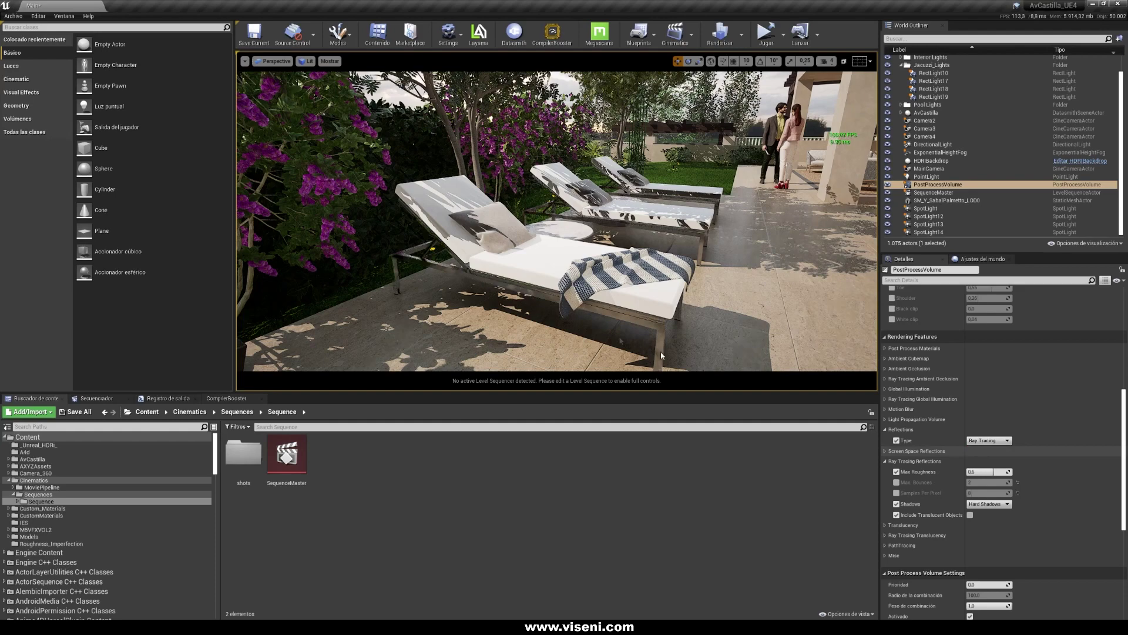
Step: Try Raster as the PostProcessVolume's translucency type while viewing the pool, and set it back to Ray Tracing
right_drag(557, 221, 738, 212)
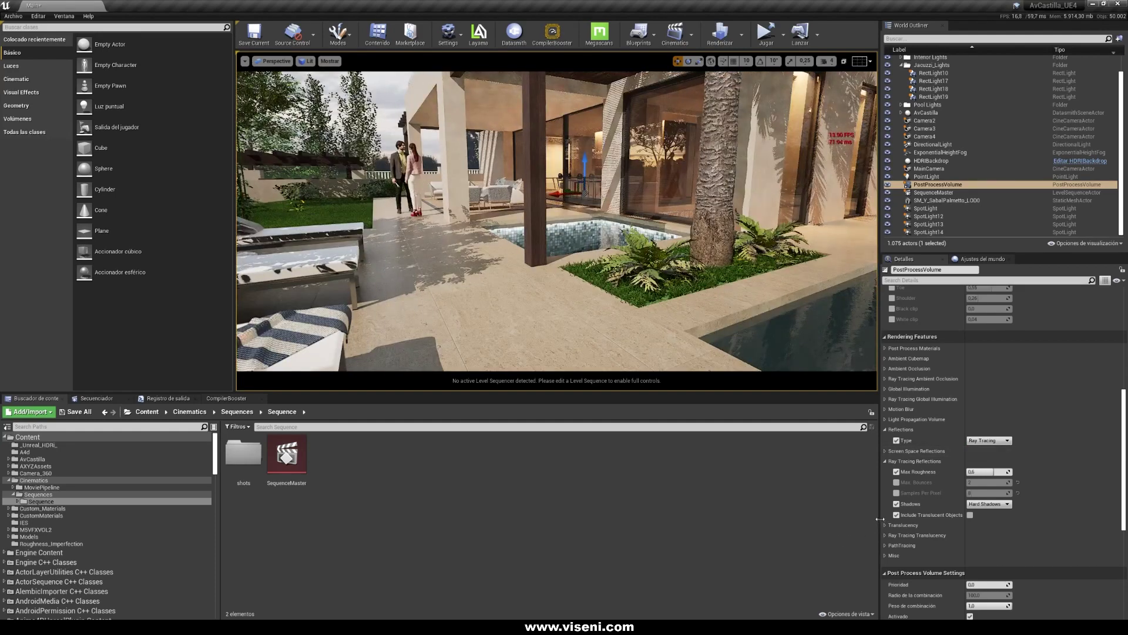
click(885, 525)
key(d)
right_drag(700, 327, 753, 326)
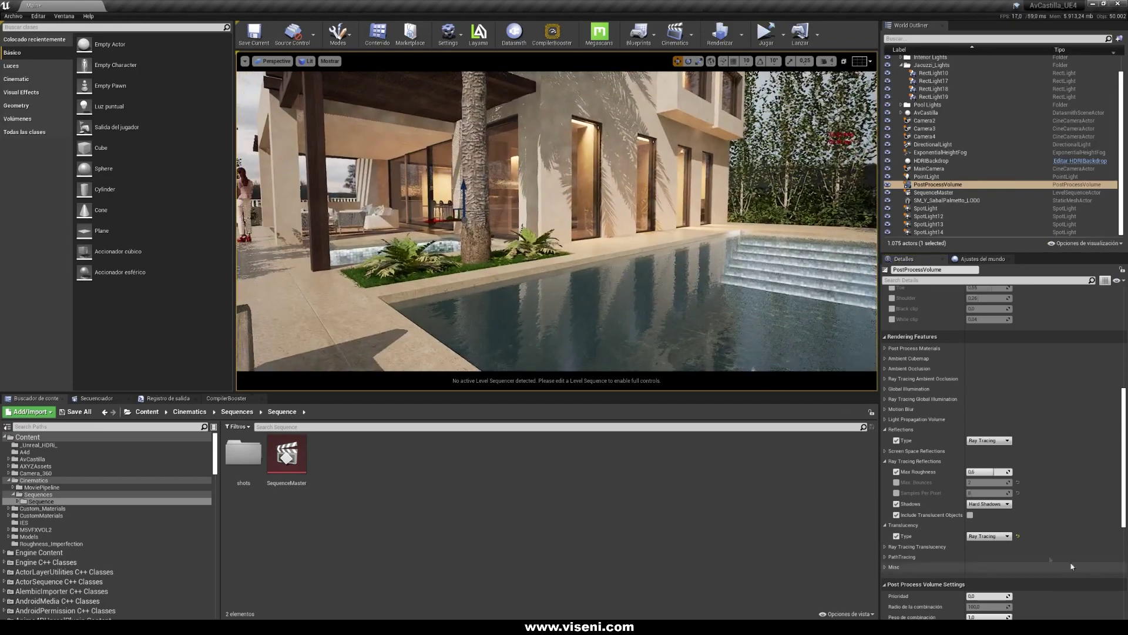
click(990, 536)
click(977, 544)
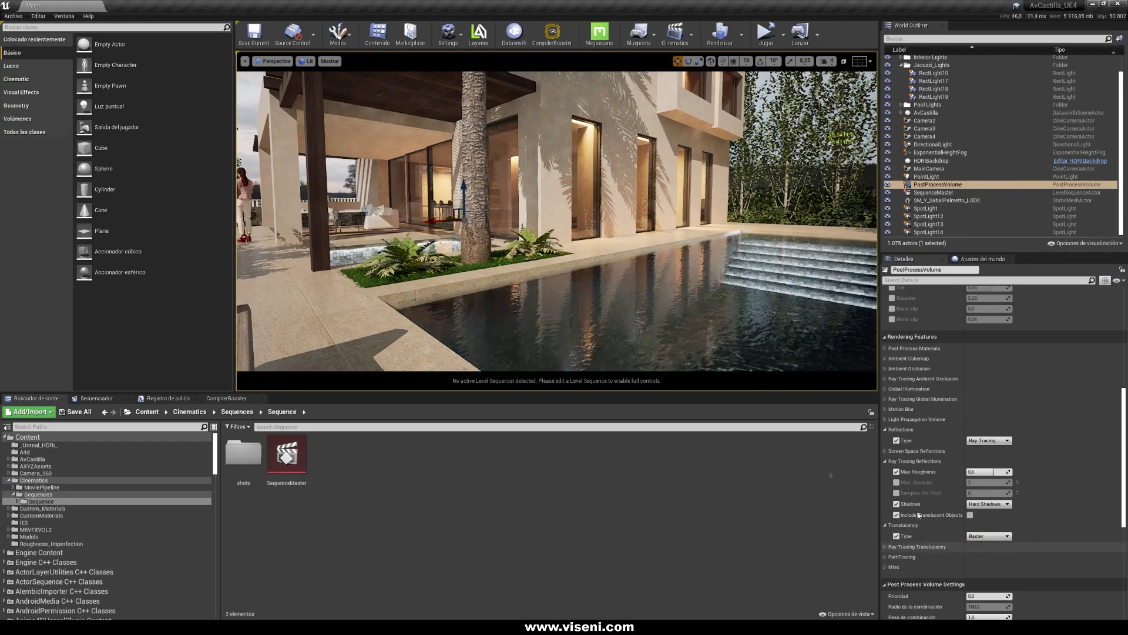
click(990, 536)
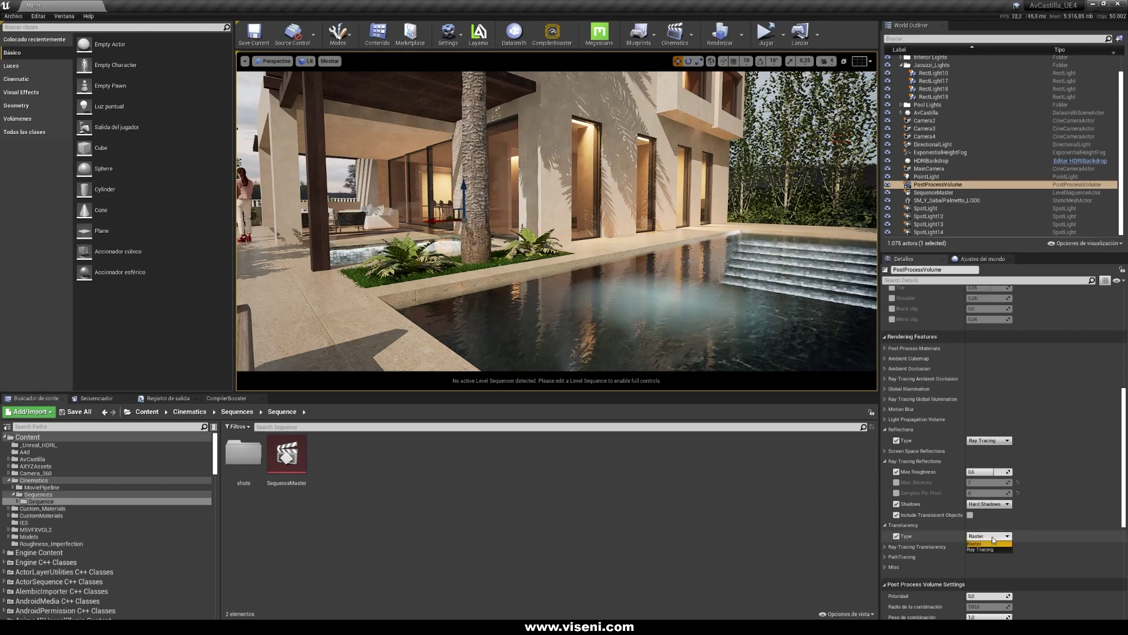
click(980, 549)
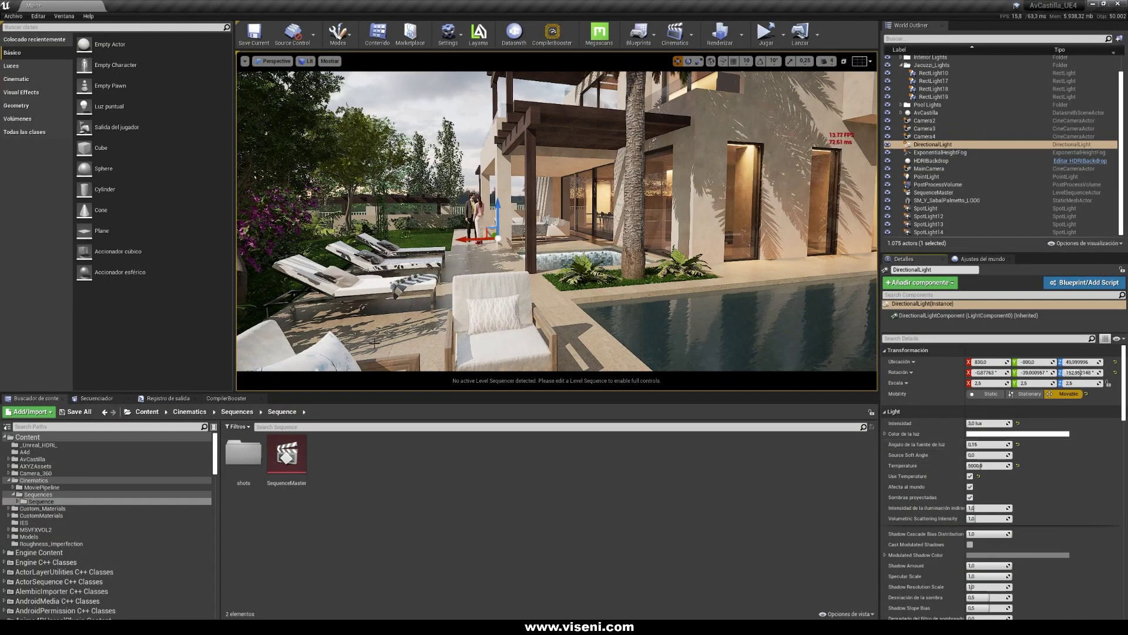
Step: Try a source angle of 2,0 on the DirectionalLight to compare shadow softness, and restore the angle to 0,15
right_drag(534, 320, 491, 382)
key(w)
key(s)
right_drag(676, 168, 667, 82)
right_drag(553, 220, 549, 221)
click(991, 445)
text(2,0)
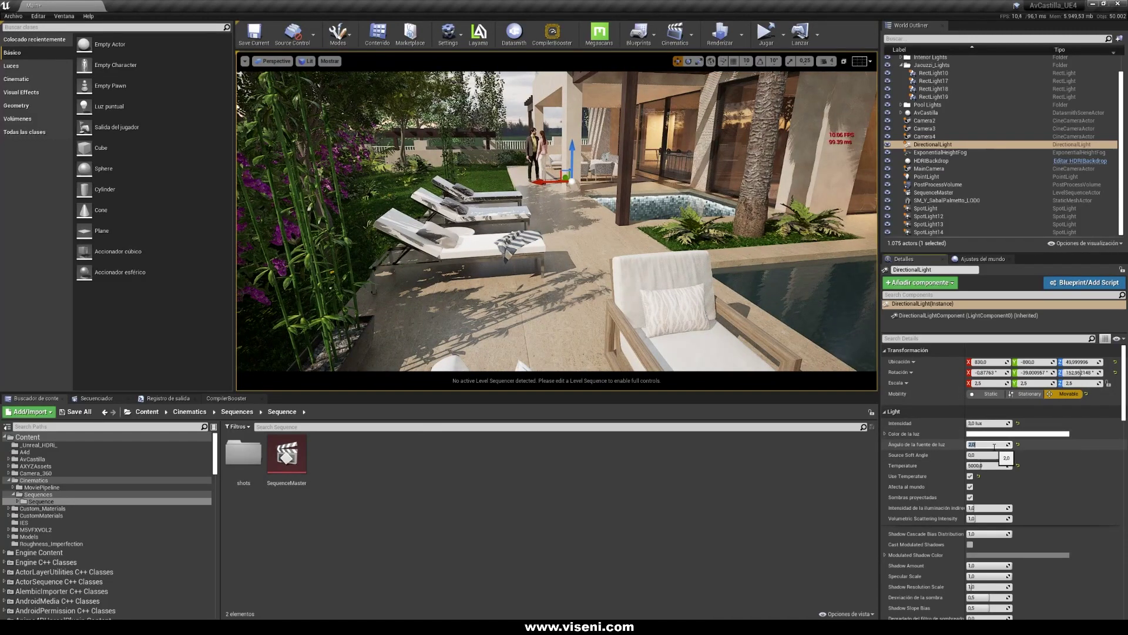
right_drag(588, 235, 670, 209)
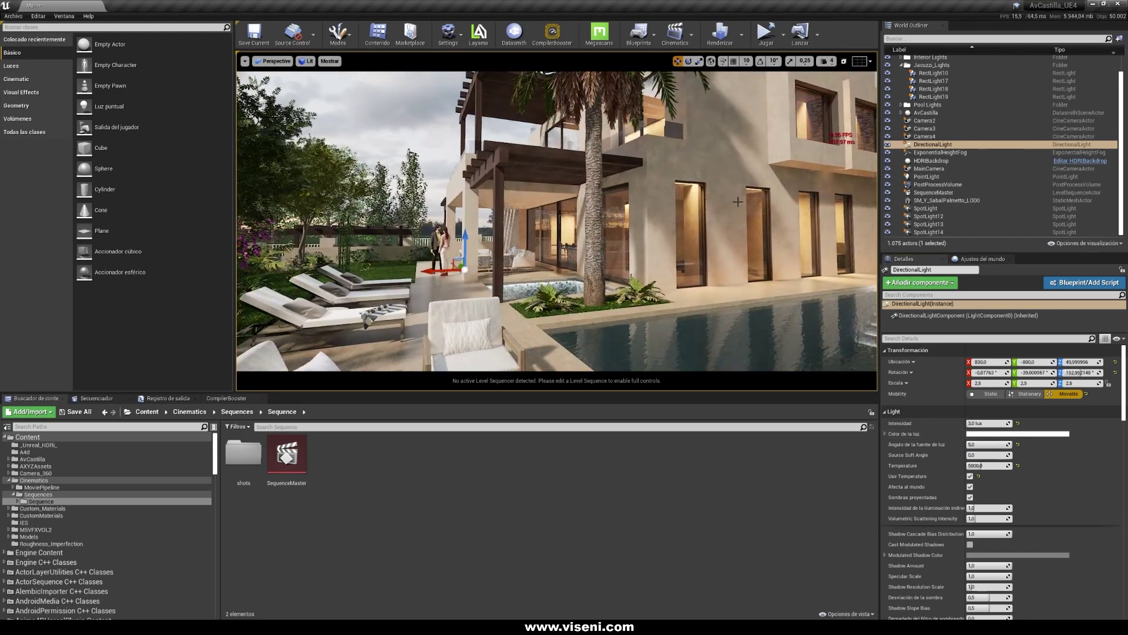
click(992, 444)
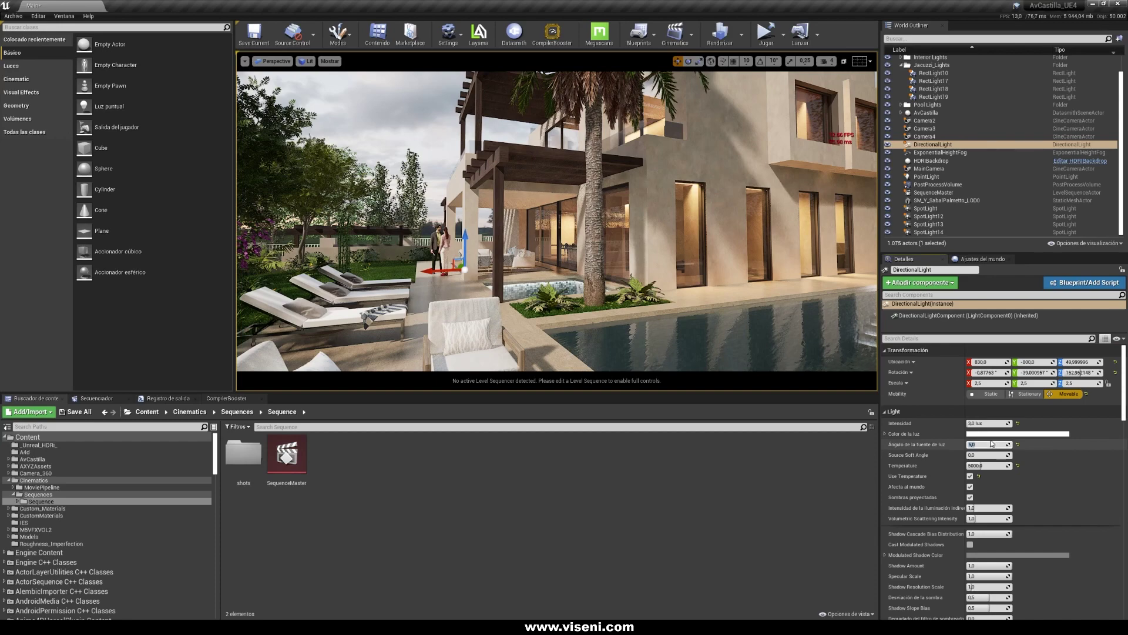
text(0,2)
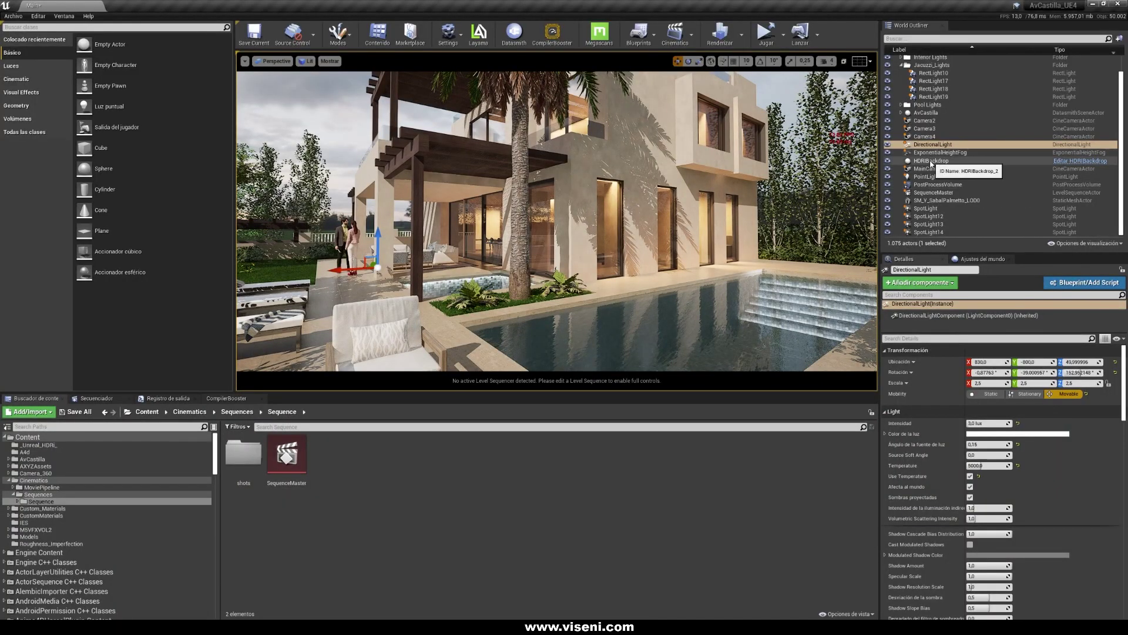
Step: Try an intensity of 0 on the HDRIBackdrop's Skylight component, and restore its previous intensity
click(930, 162)
right_drag(734, 223, 726, 223)
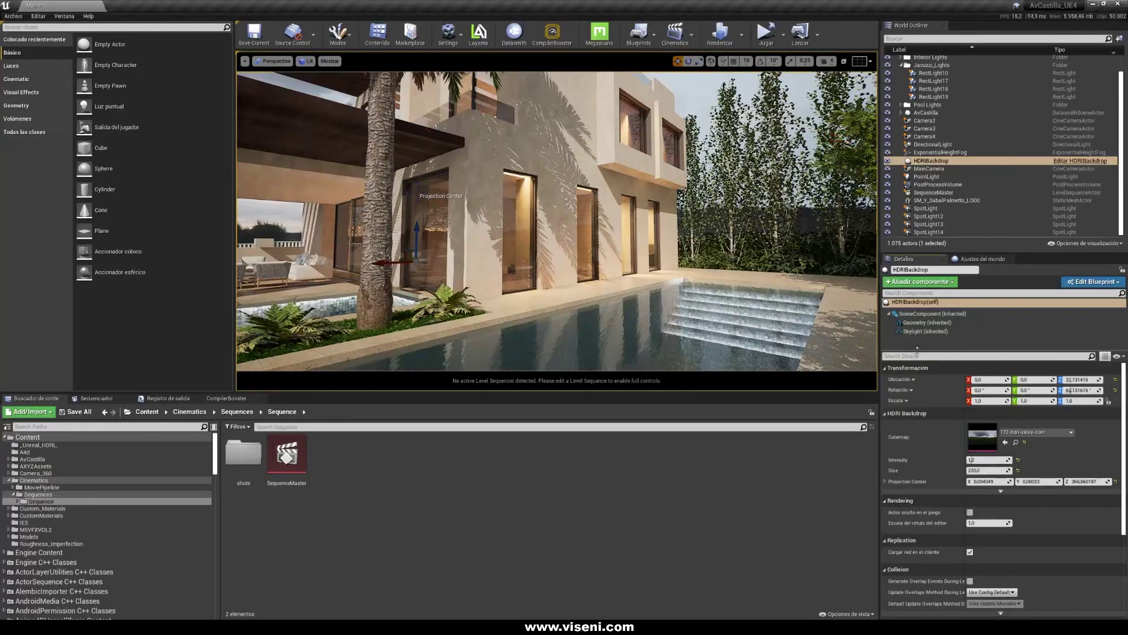
click(934, 331)
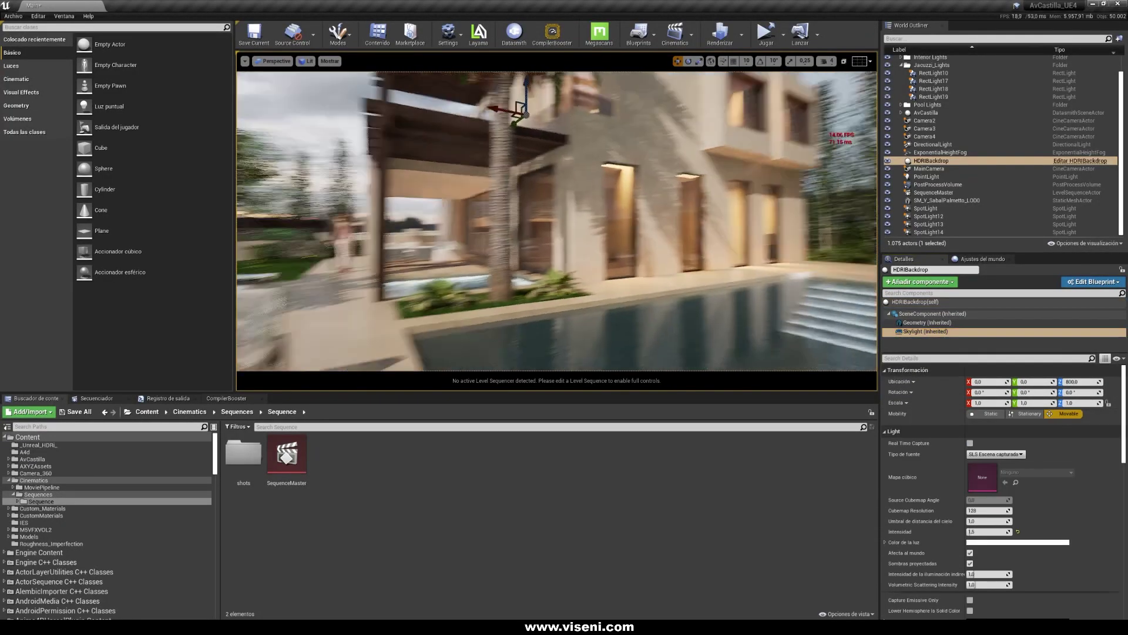
click(988, 532)
text(0)
key(Return)
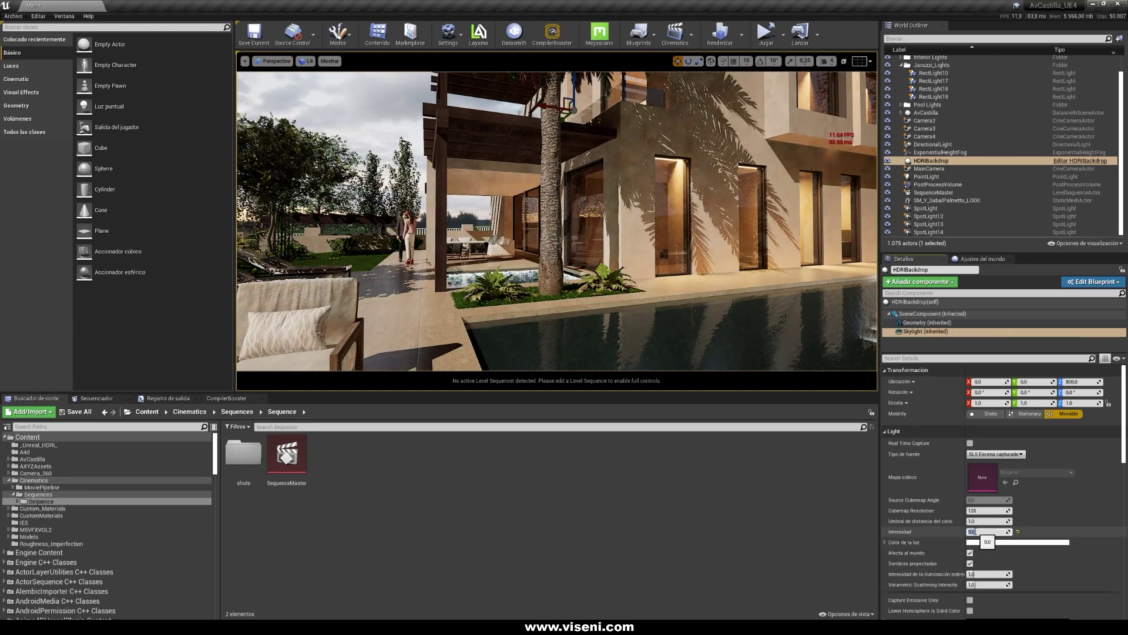
text(1,5)
key(Return)
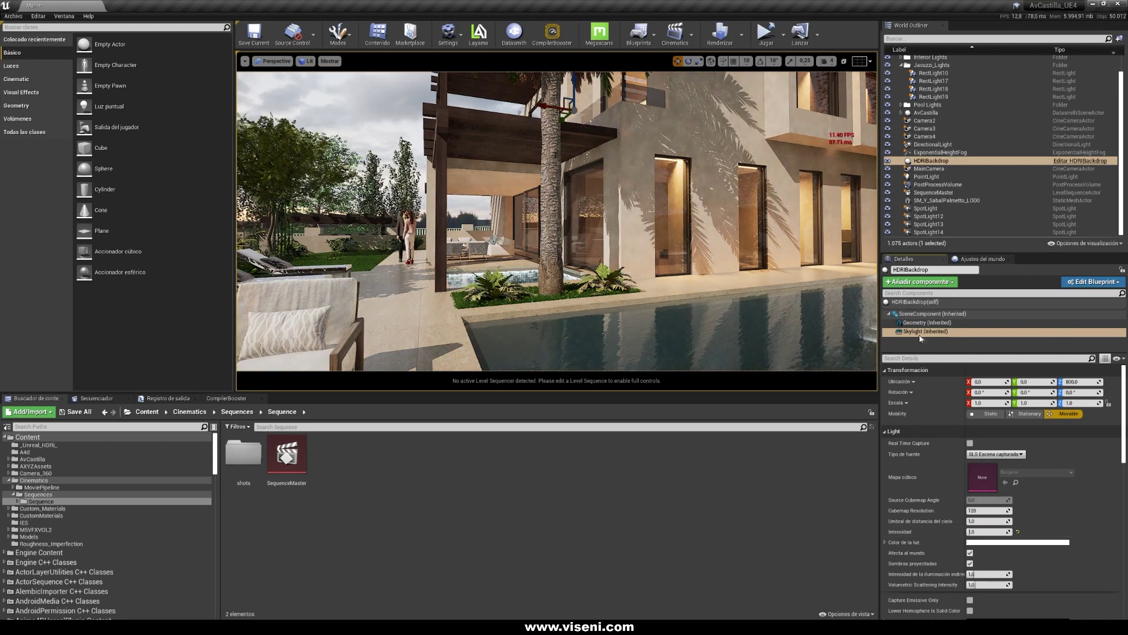
Step: Switch the Skylight's Cast Ray Tracing Shadows, Affect Ray Tracing Reflections and Affect Ray Tracing Global Illumination off and on again, one by one
mouse_move(1125, 428)
mouse_down()
mouse_move(1125, 511)
mouse_move(1124, 501)
mouse_up()
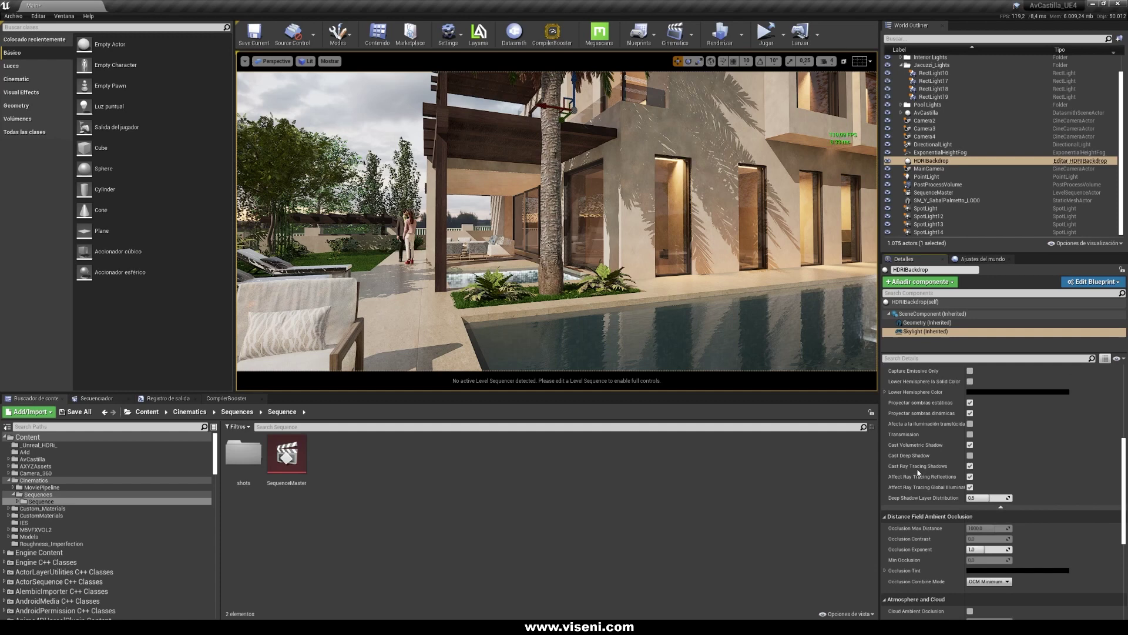
click(970, 466)
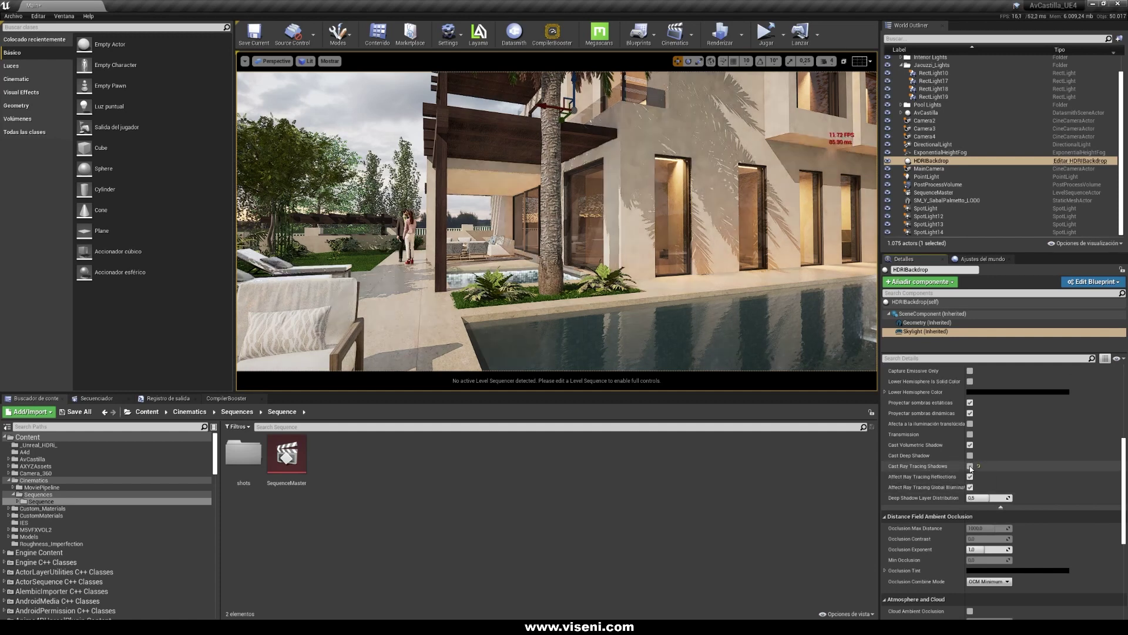
click(970, 466)
click(970, 477)
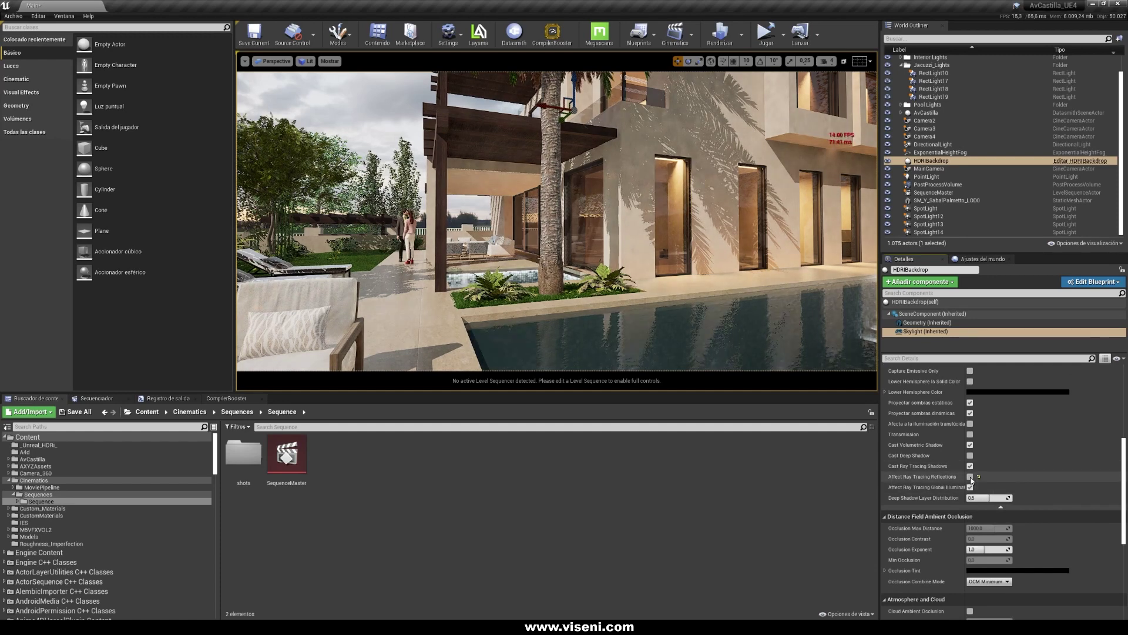
click(970, 477)
click(969, 488)
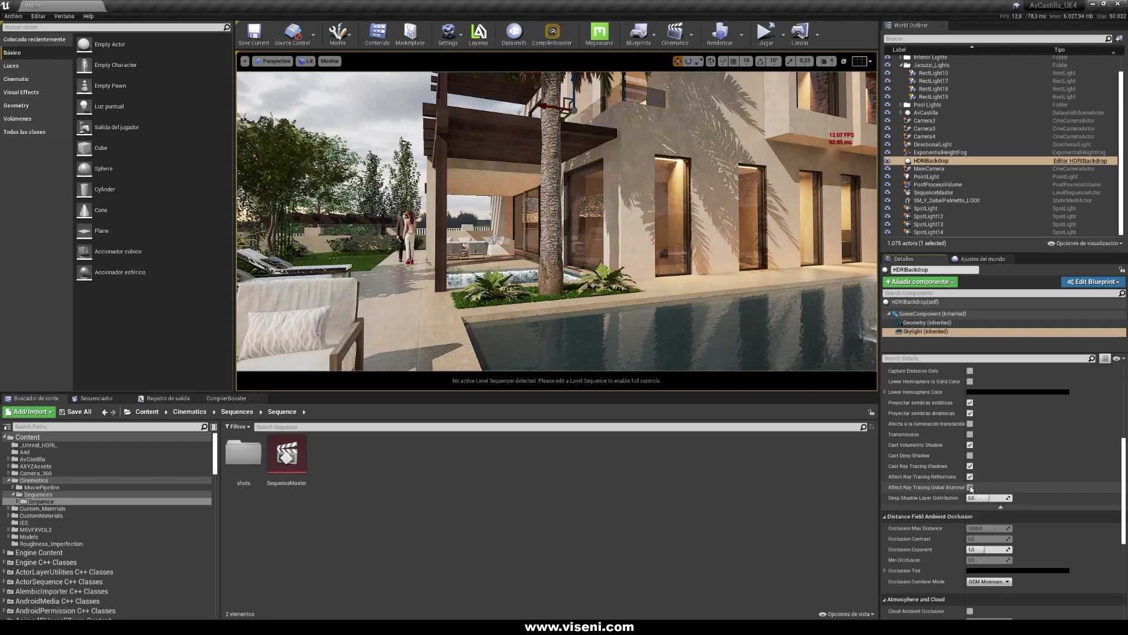
click(970, 487)
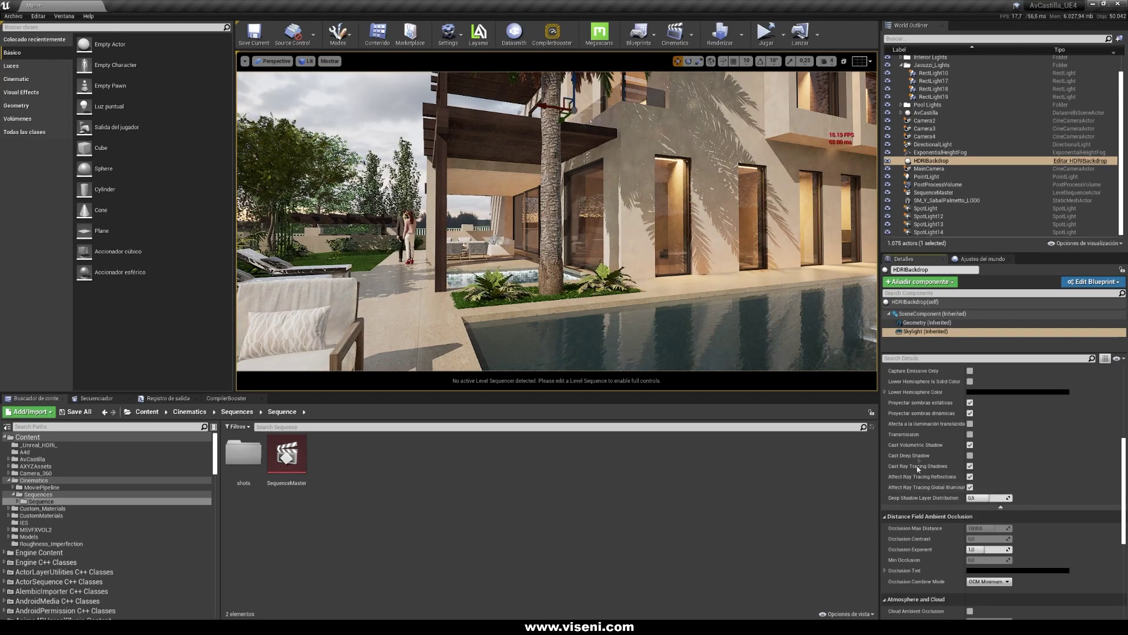
Step: Examine the PointLight's ray tracing settings and the viewport's optimization view modes, including Lightmap Density
double_click(917, 177)
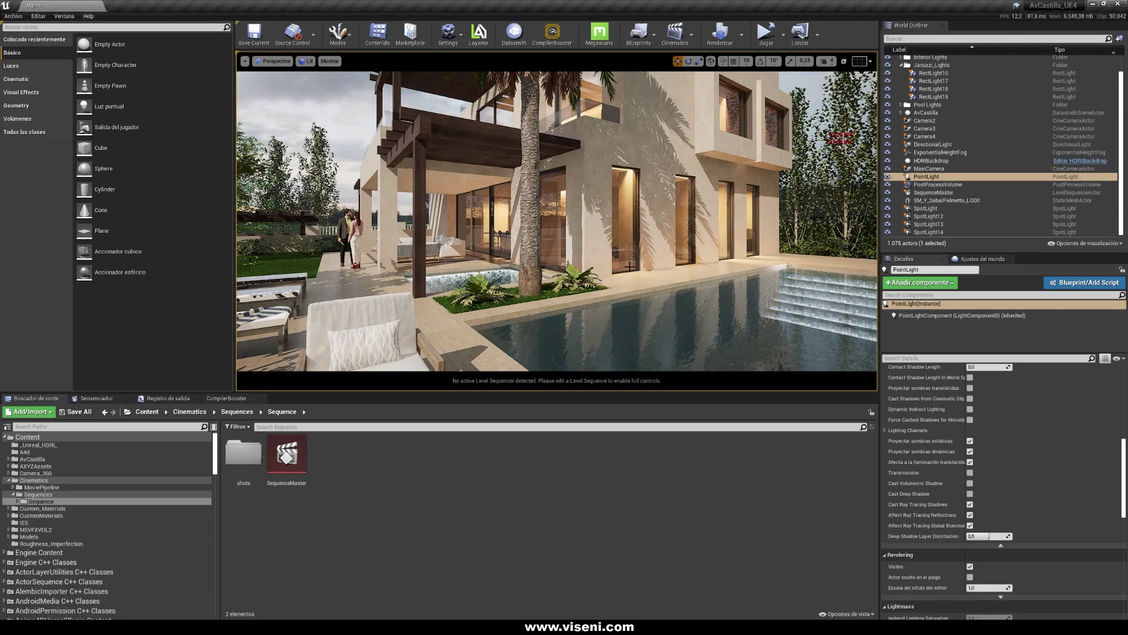
click(305, 61)
mouse_move(369, 167)
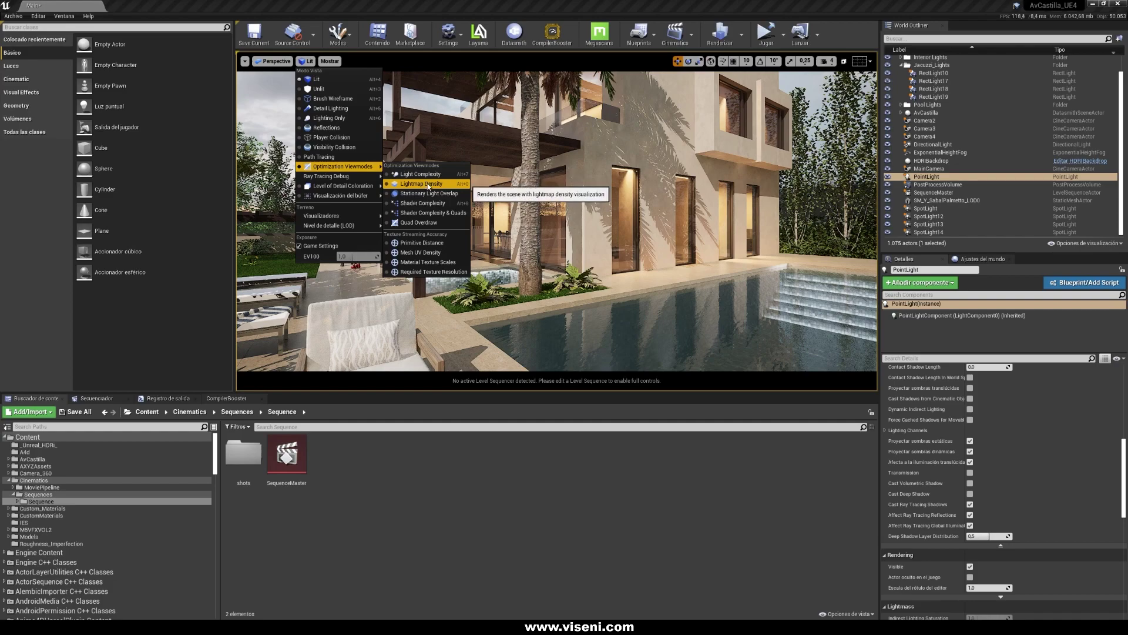
click(427, 183)
mouse_move(428, 183)
right_down()
mouse_move(259, 182)
mouse_move(270, 197)
mouse_move(259, 235)
mouse_move(458, 223)
mouse_move(364, 218)
right_up()
right_drag(584, 168, 599, 169)
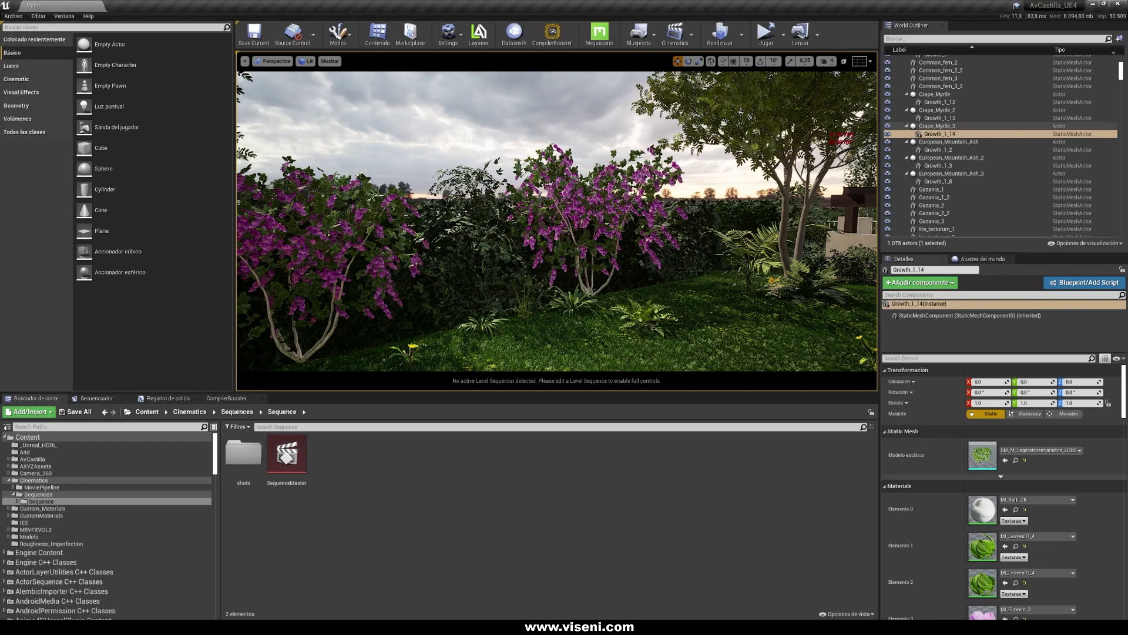
Step: Move up to the Growth_1_14 flowering tree, show its selection outline and open its MI_Flowers_3 material instance
key(w)
right_drag(557, 221, 561, 223)
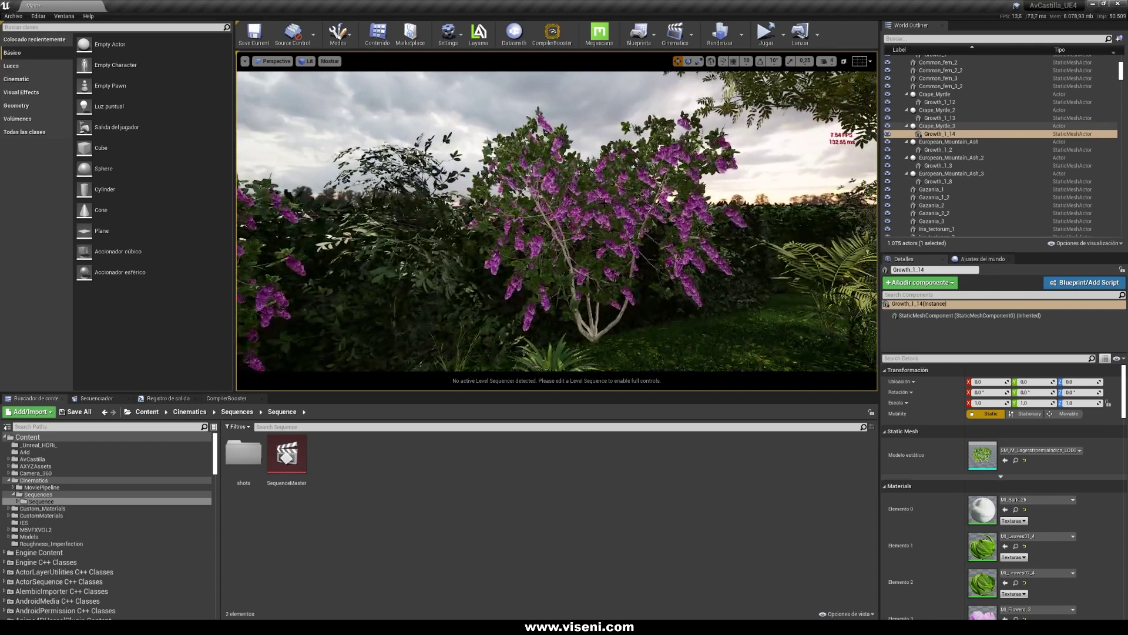
key(g)
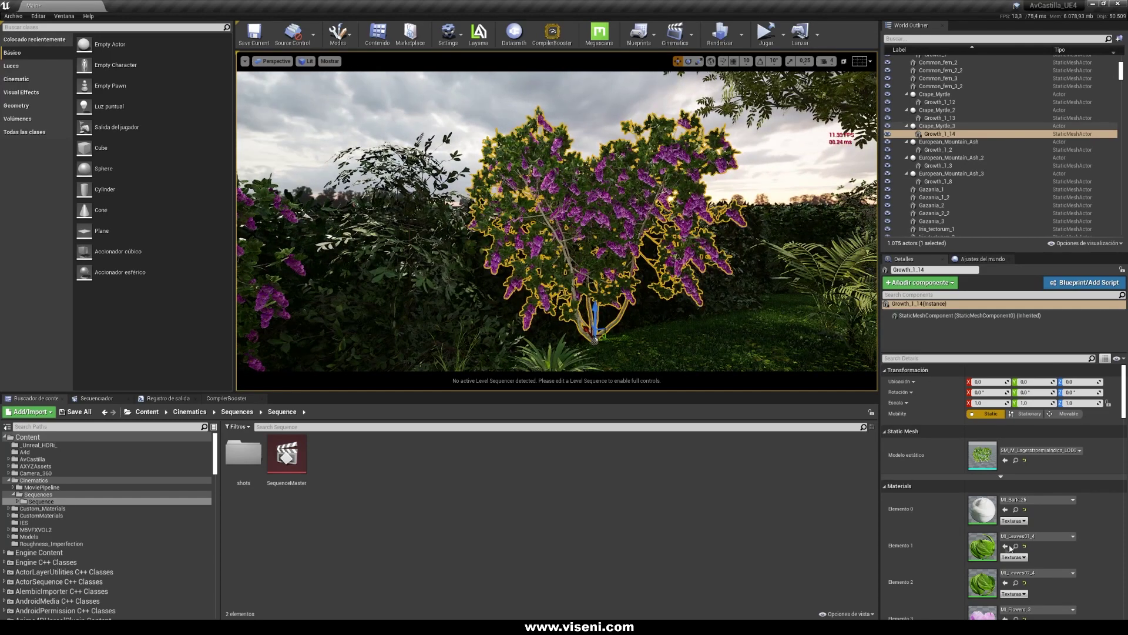
scroll(993, 549, down, 3)
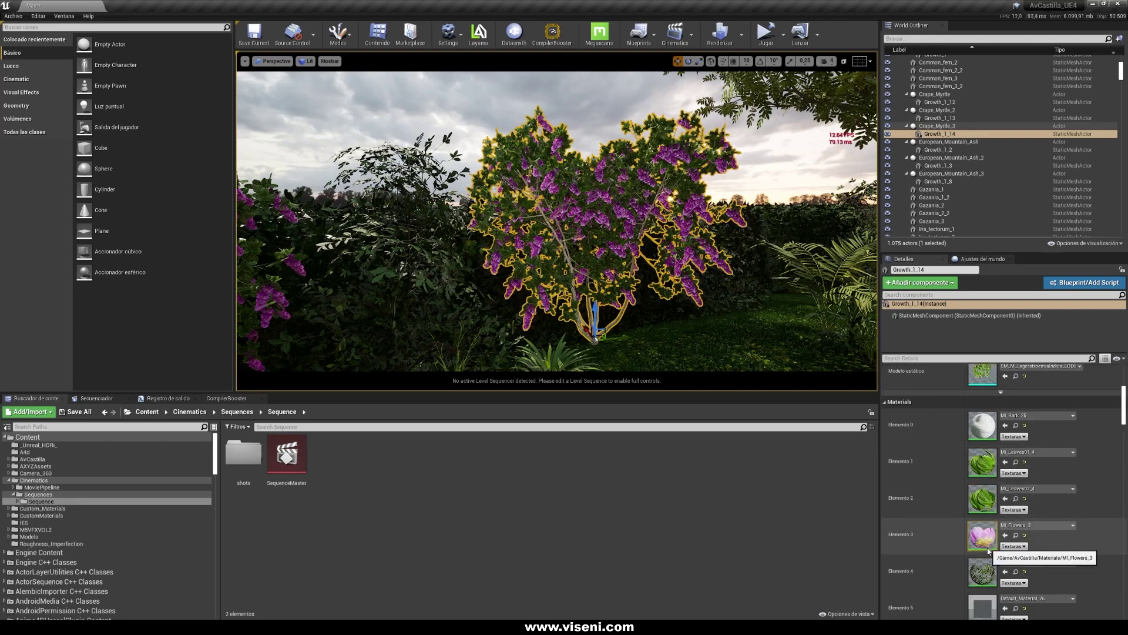
double_click(986, 539)
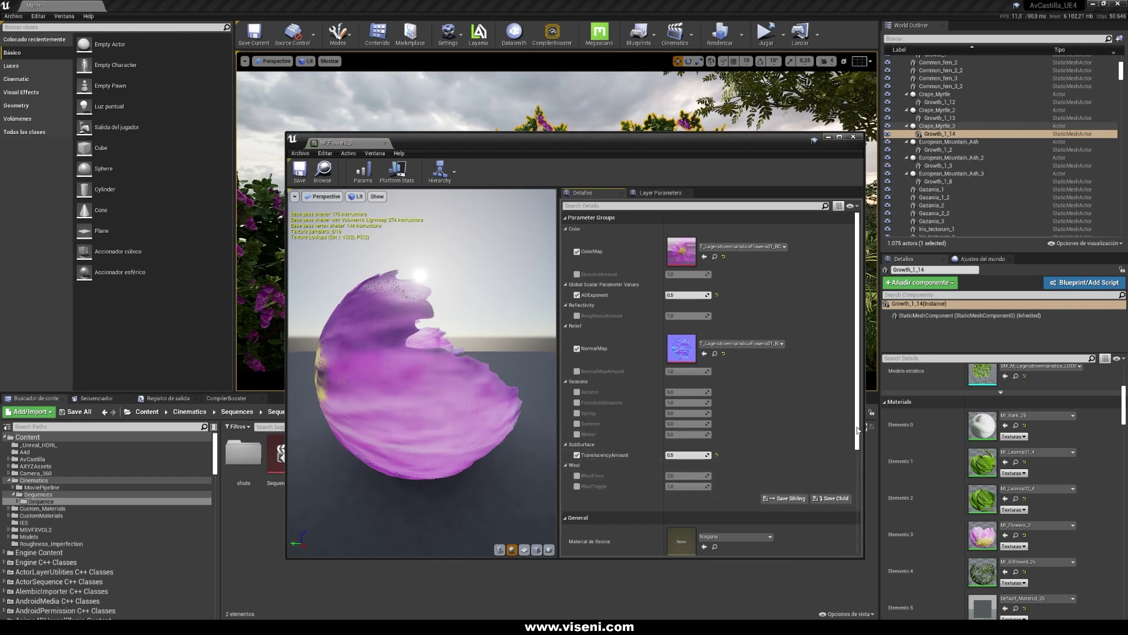
Step: Open the flower material's parent M_Flowers and its MF_AttrFlowers material function
scroll(687, 417, down, 5)
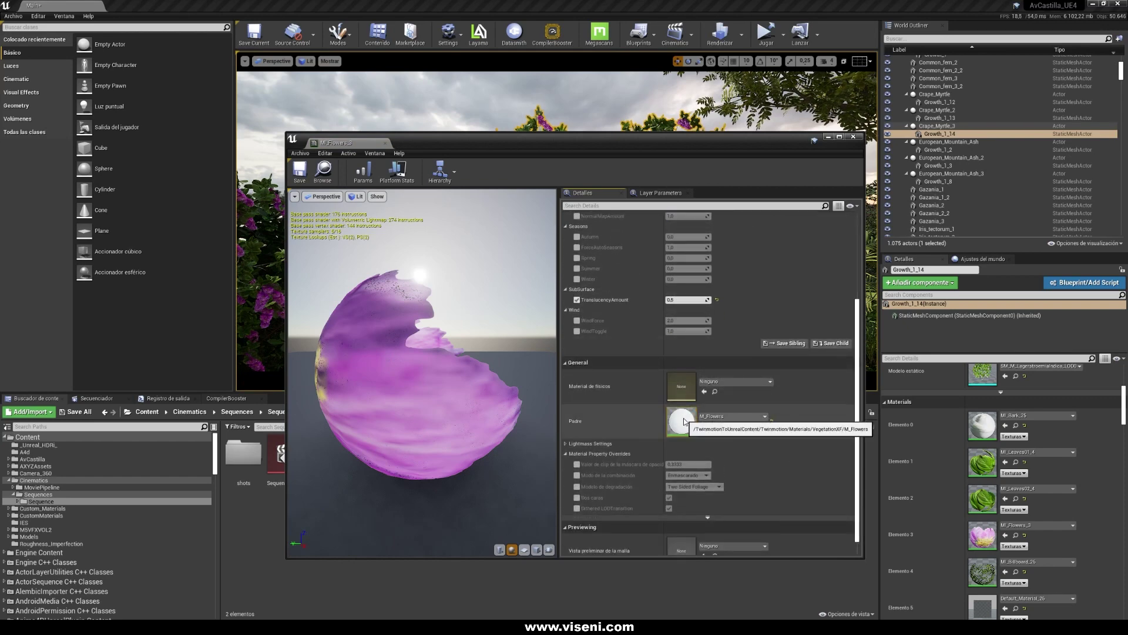
double_click(687, 417)
right_drag(536, 324, 698, 332)
double_click(603, 340)
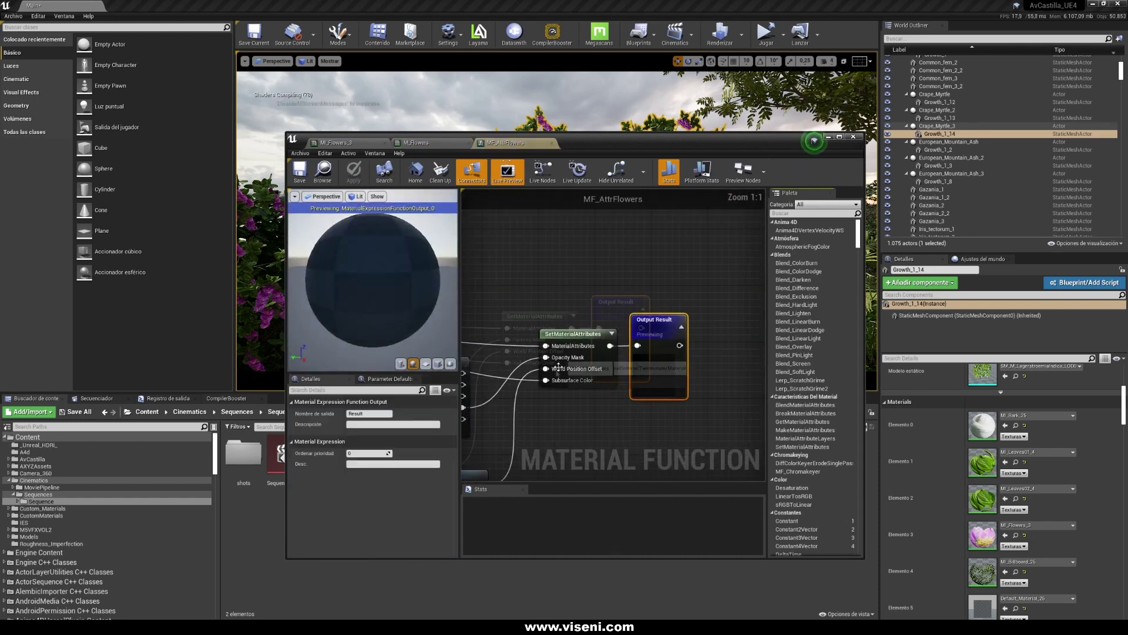
Step: Examine how MF_WindWPO feeds the World Position Offset of the SetMaterialAttributes node in MF_AttrFlowers
right_drag(724, 344, 658, 318)
right_drag(462, 364, 447, 366)
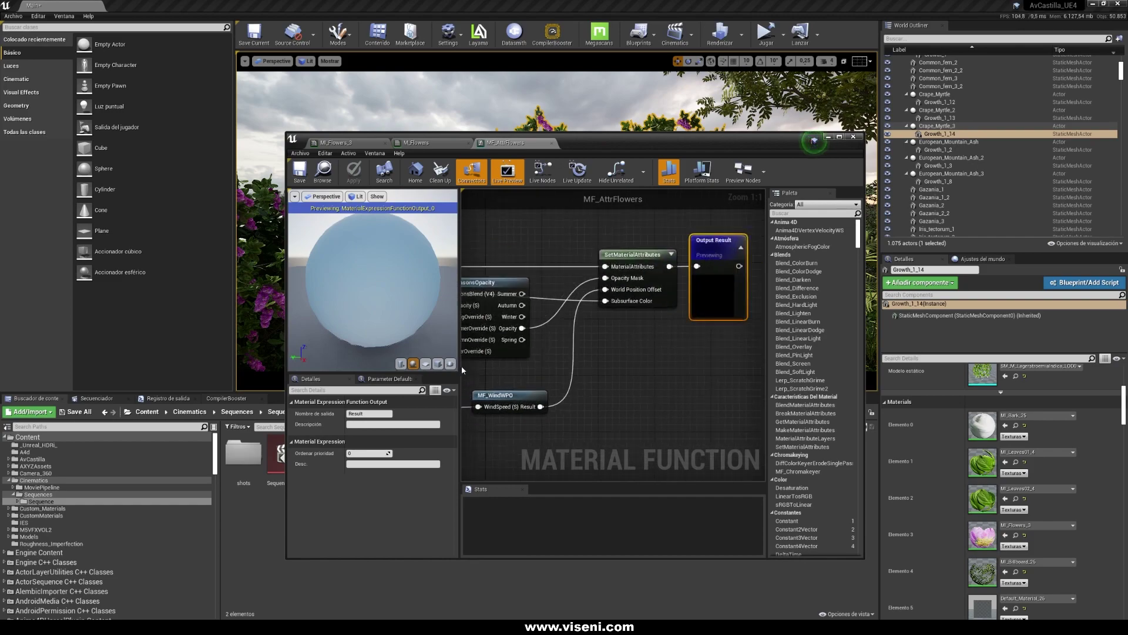
click(623, 292)
right_drag(623, 293, 727, 277)
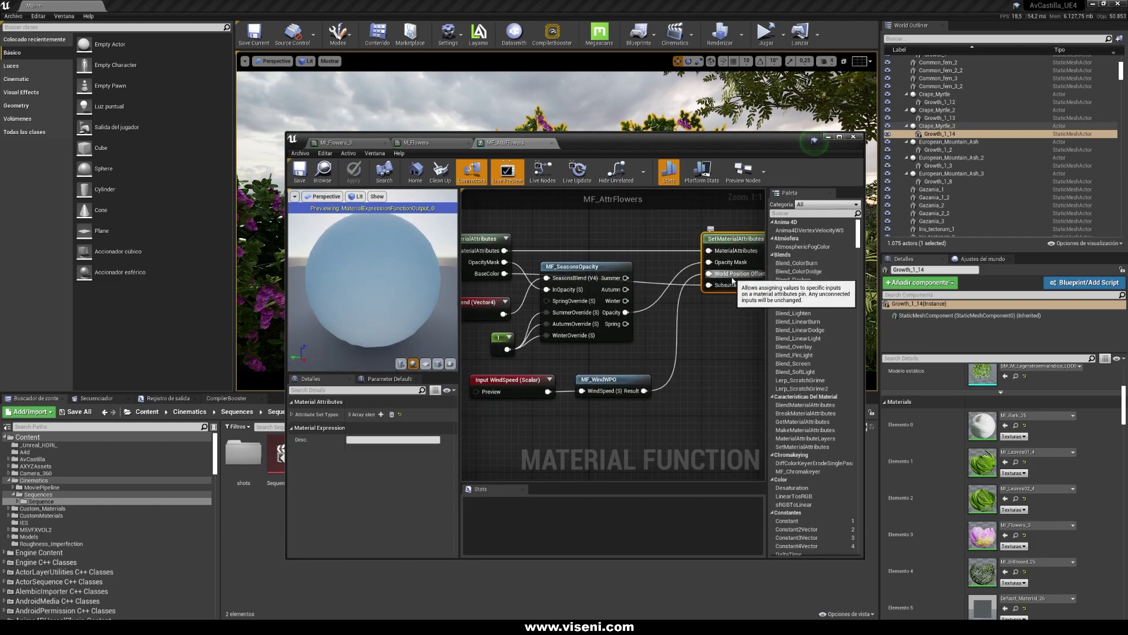
Step: Filter the details of Growth_1_14's static mesh component for "worl" to find the ray tracing world position option
right_drag(444, 348, 473, 335)
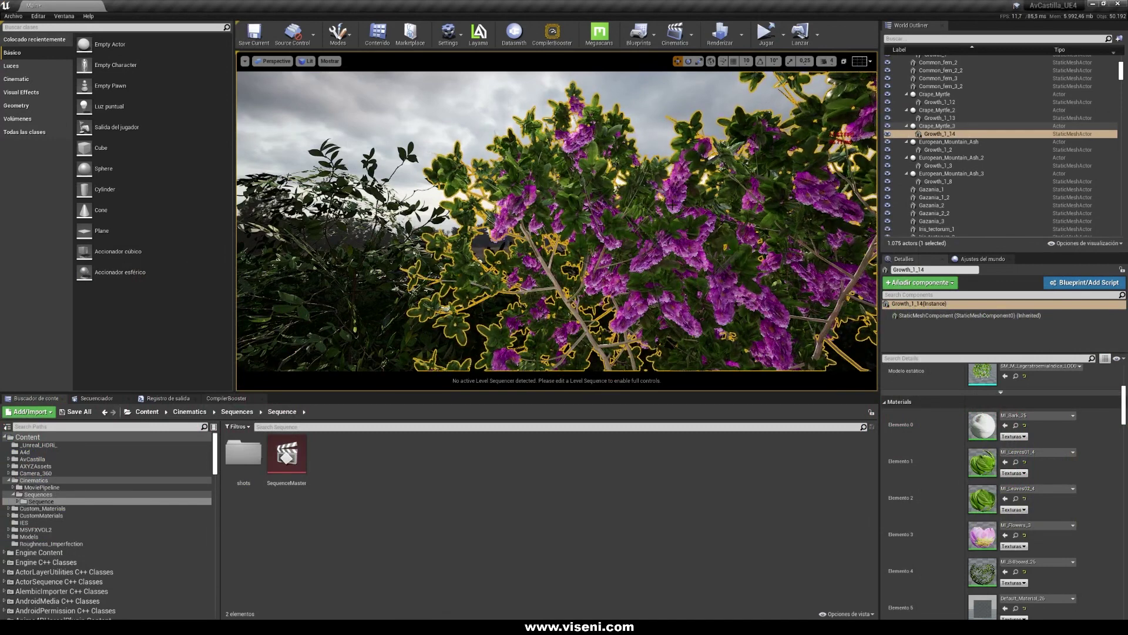
key(w)
right_drag(557, 221, 557, 182)
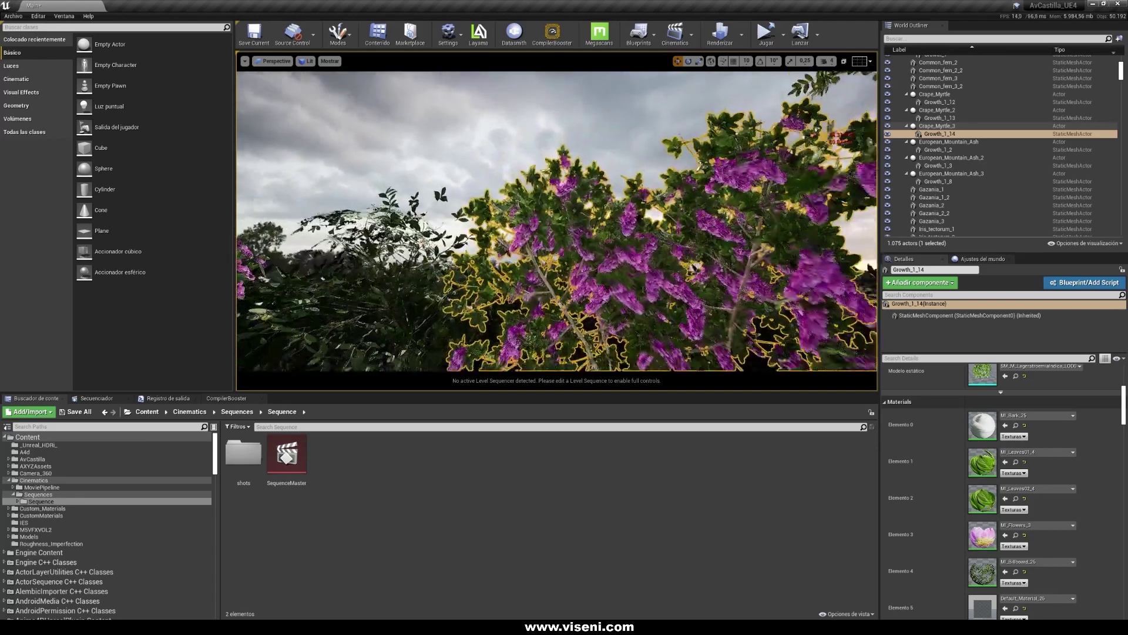
click(906, 316)
click(987, 358)
text(worl)
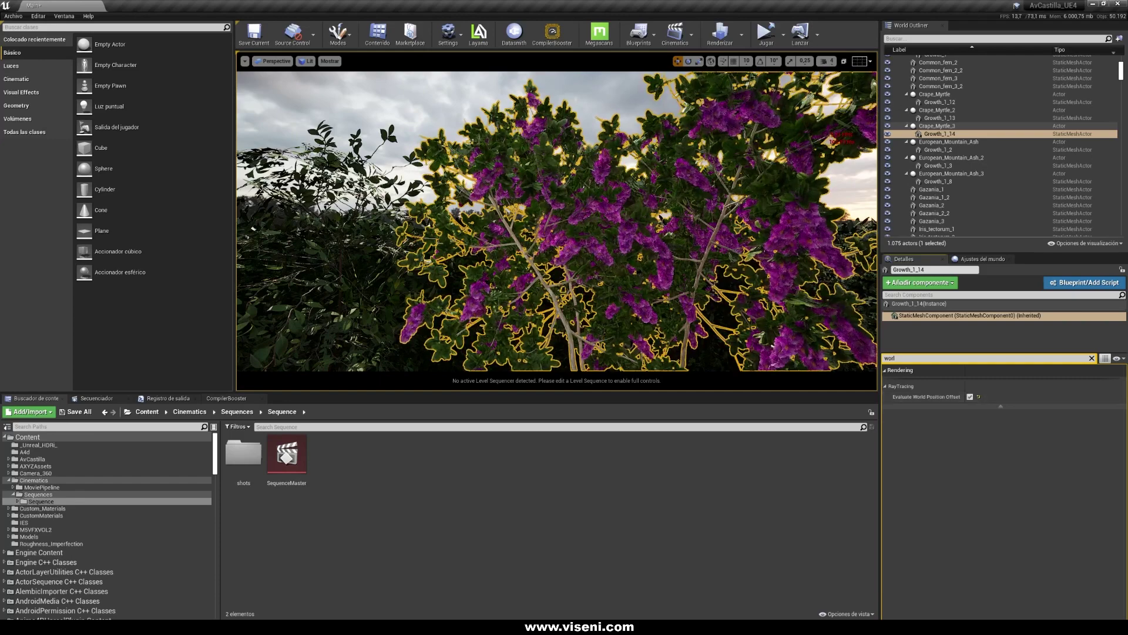
Step: Turn Evaluate World Position Offset off and back on for the flowering tree's mesh component to compare the foliage
right_drag(695, 273, 693, 235)
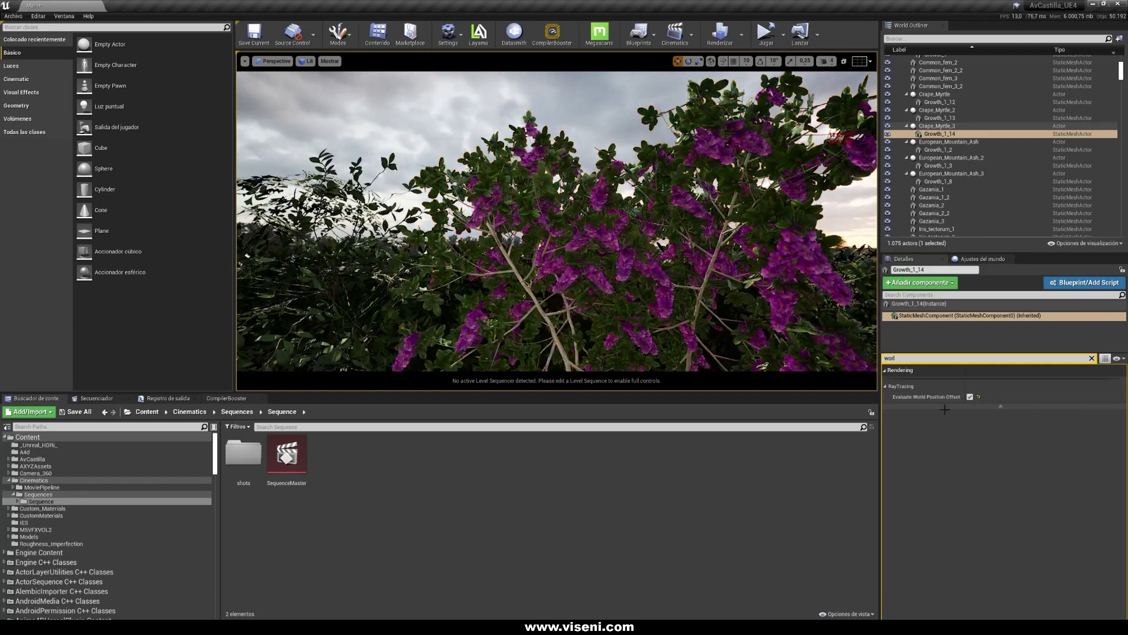
click(970, 398)
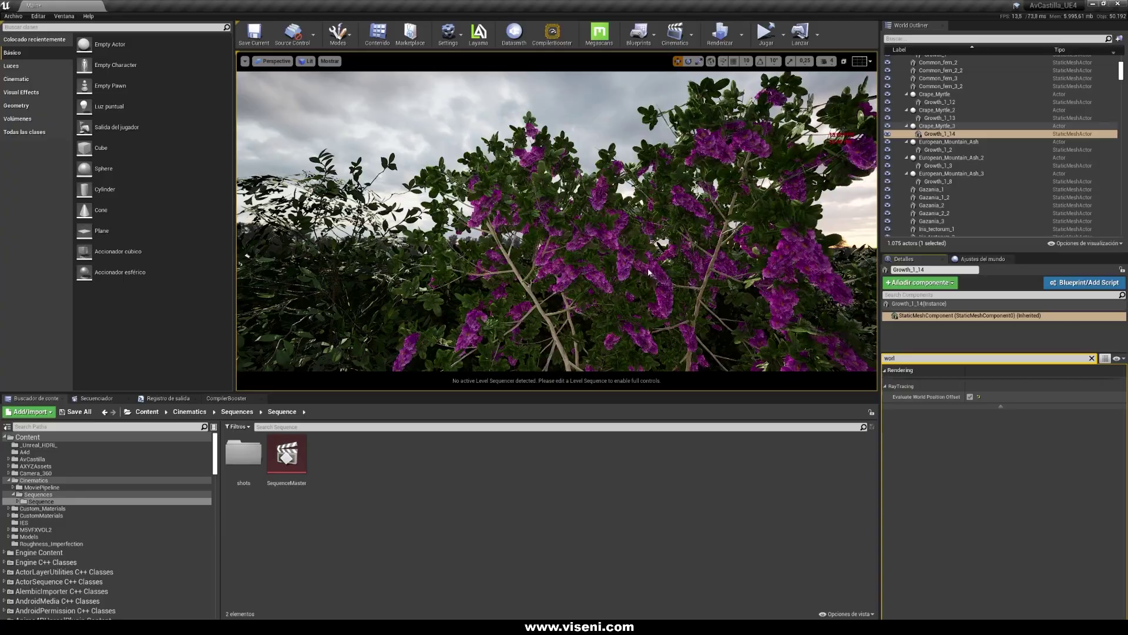
click(970, 397)
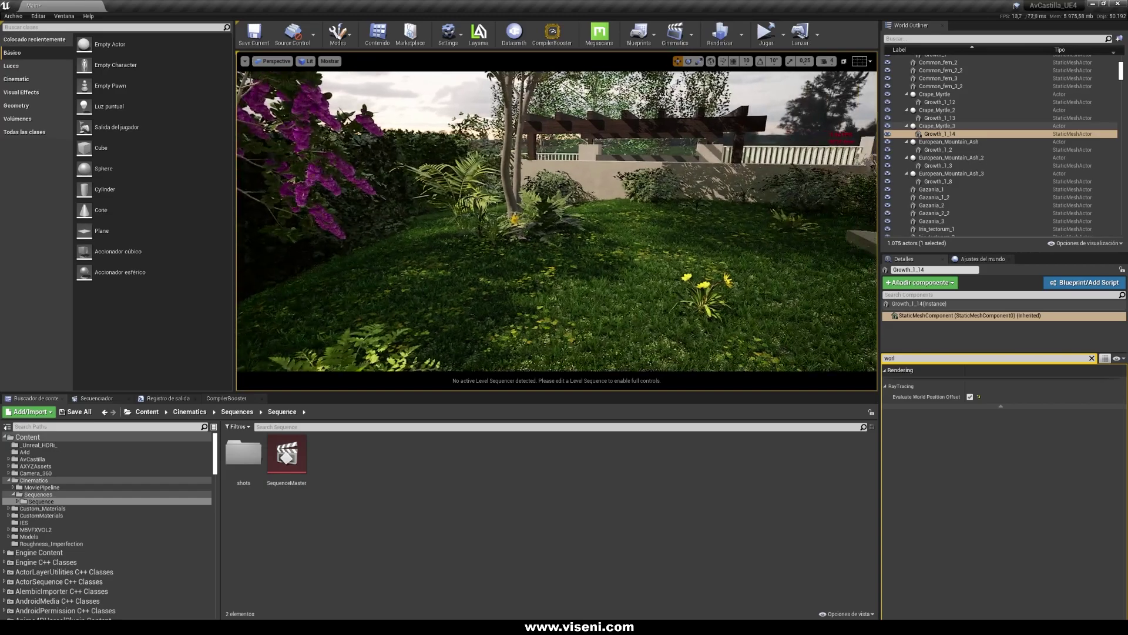
Step: Select the Lawn_01_borders scattered grass and inspect the lawn, ferns and terrace edge around it
click(765, 293)
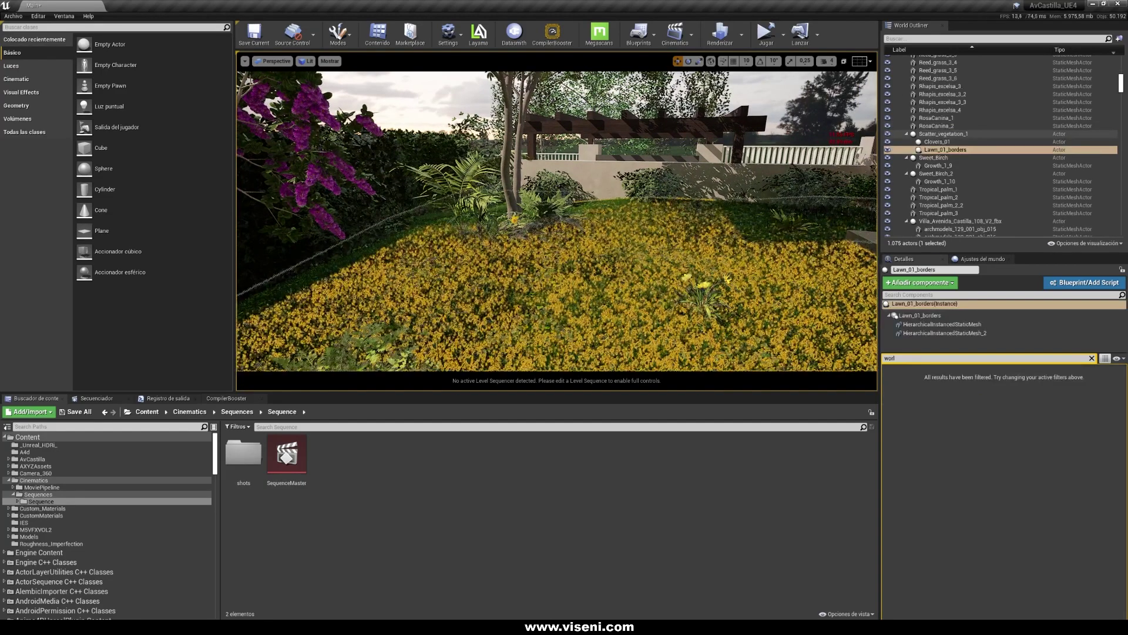
right_drag(765, 293, 795, 295)
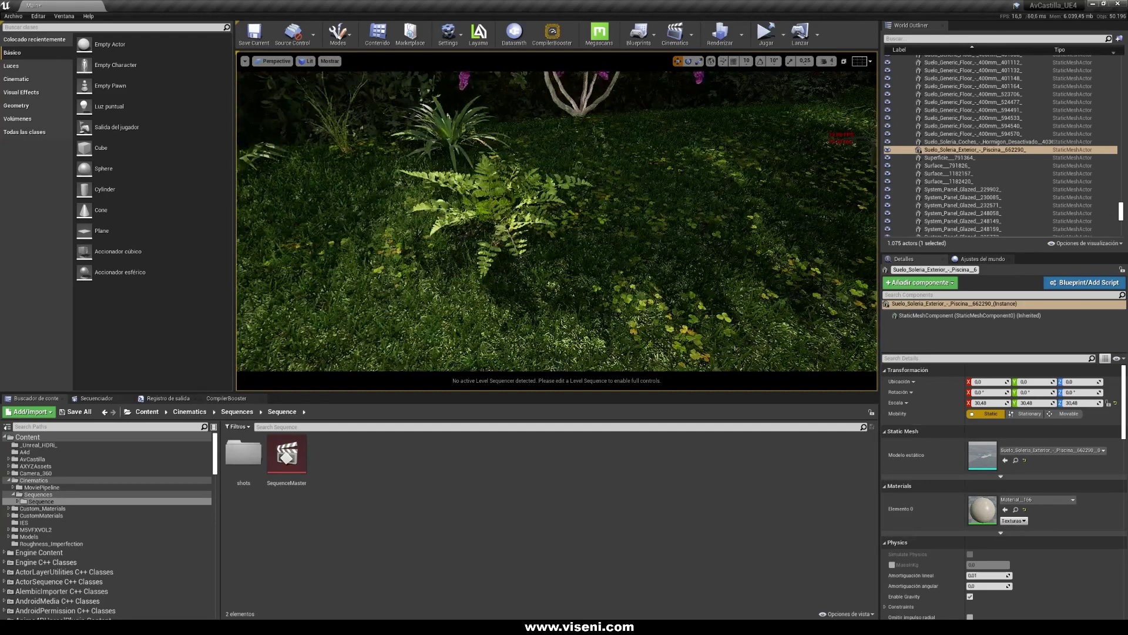
right_drag(557, 221, 364, 222)
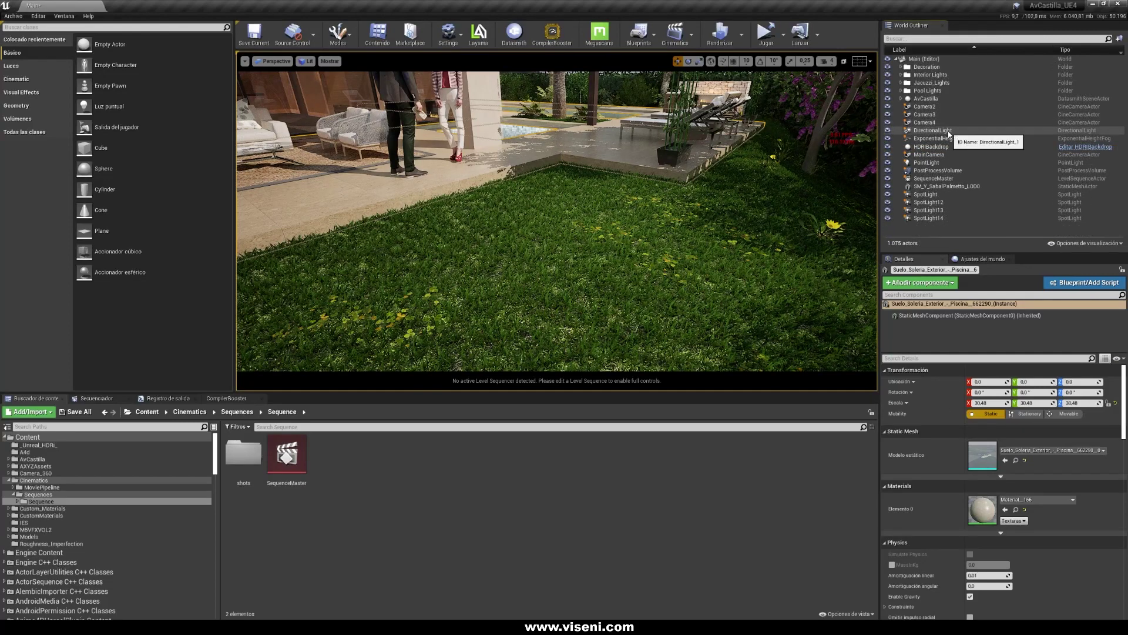
Step: Set the DirectionalLight's Contact Shadow Length to 0.04
click(948, 133)
mouse_move(1125, 418)
mouse_down()
mouse_move(1125, 530)
mouse_move(1125, 450)
mouse_up()
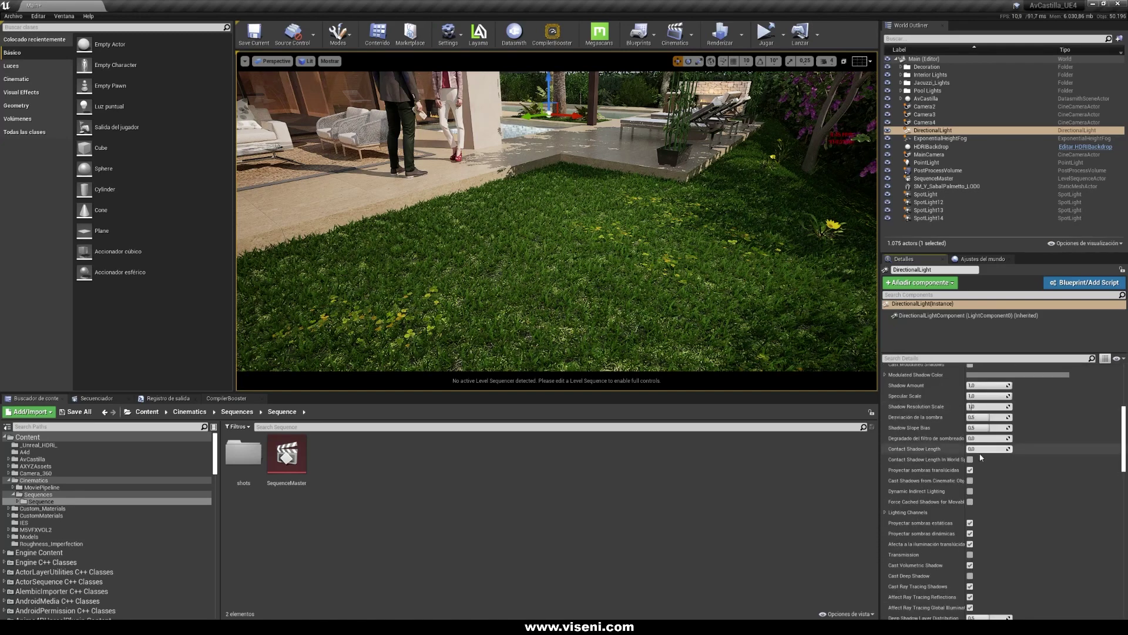
click(1002, 449)
click(1074, 457)
key(w)
right_drag(663, 311, 663, 359)
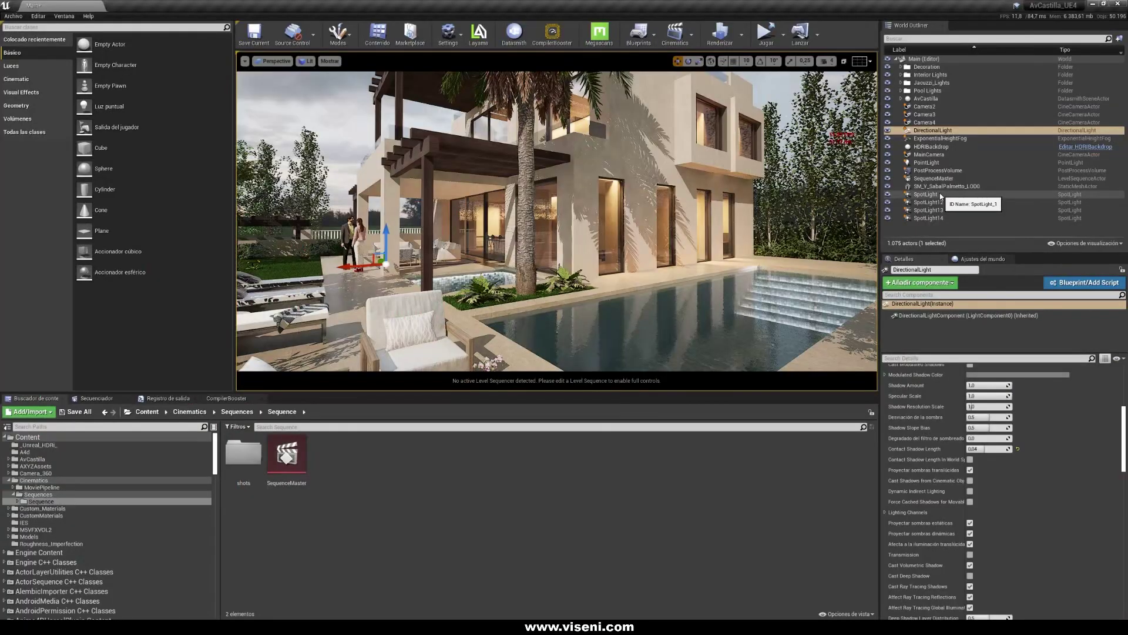
Step: Examine the light and shadow settings of the exterior spotlights, including SpotLight, SpotLight13 and SpotLight14
click(939, 195)
click(939, 210)
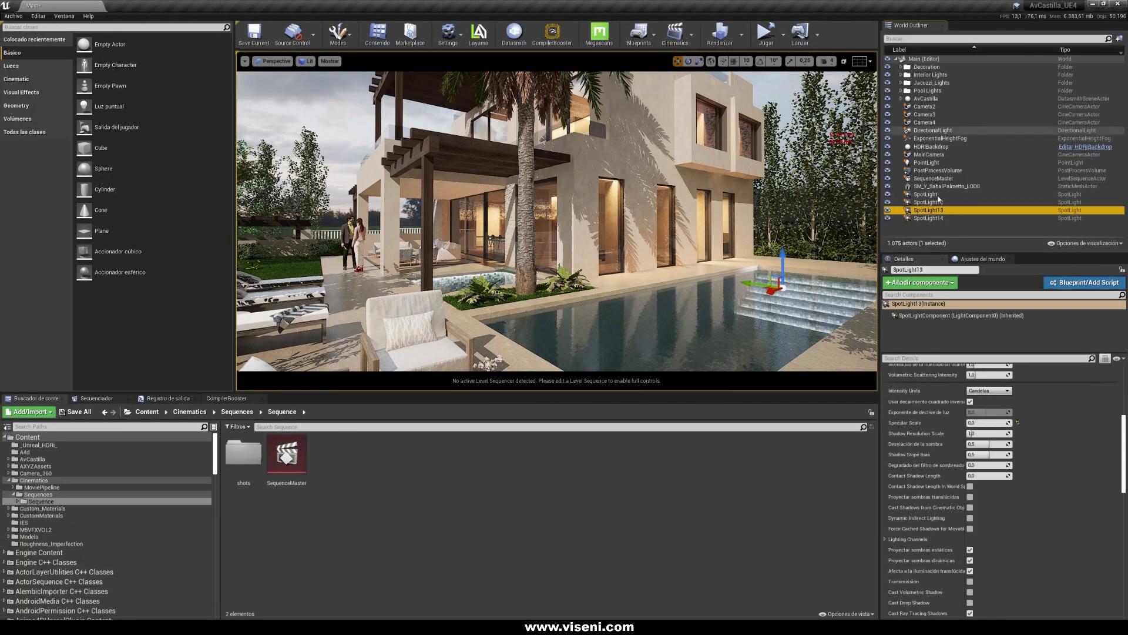
click(965, 218)
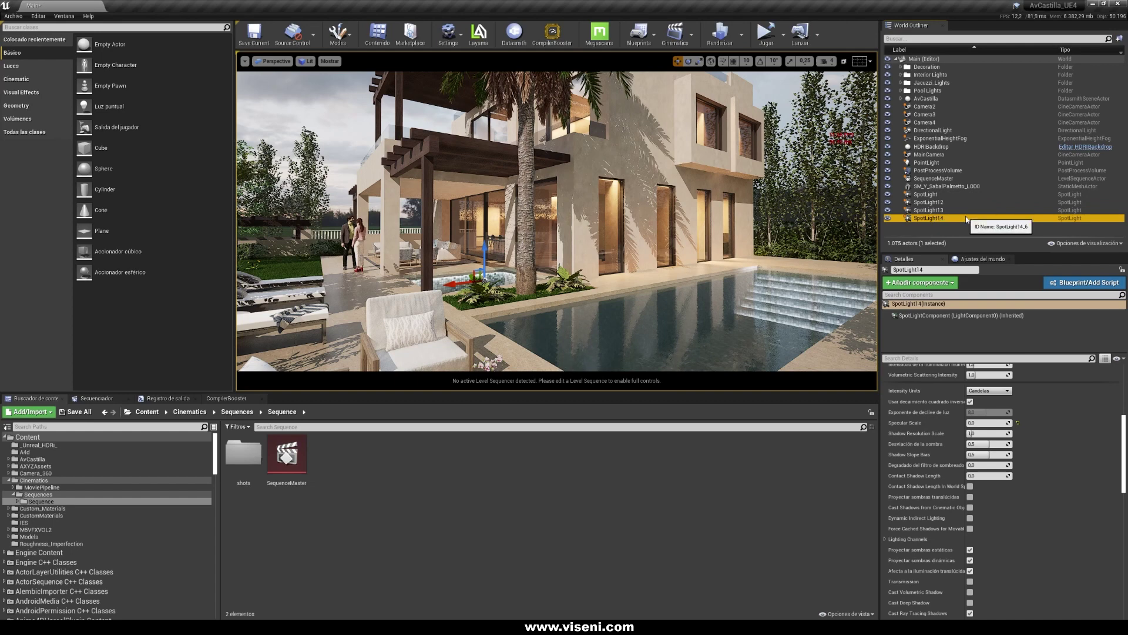
mouse_move(1123, 430)
mouse_down()
mouse_move(1122, 460)
mouse_move(1126, 409)
mouse_up()
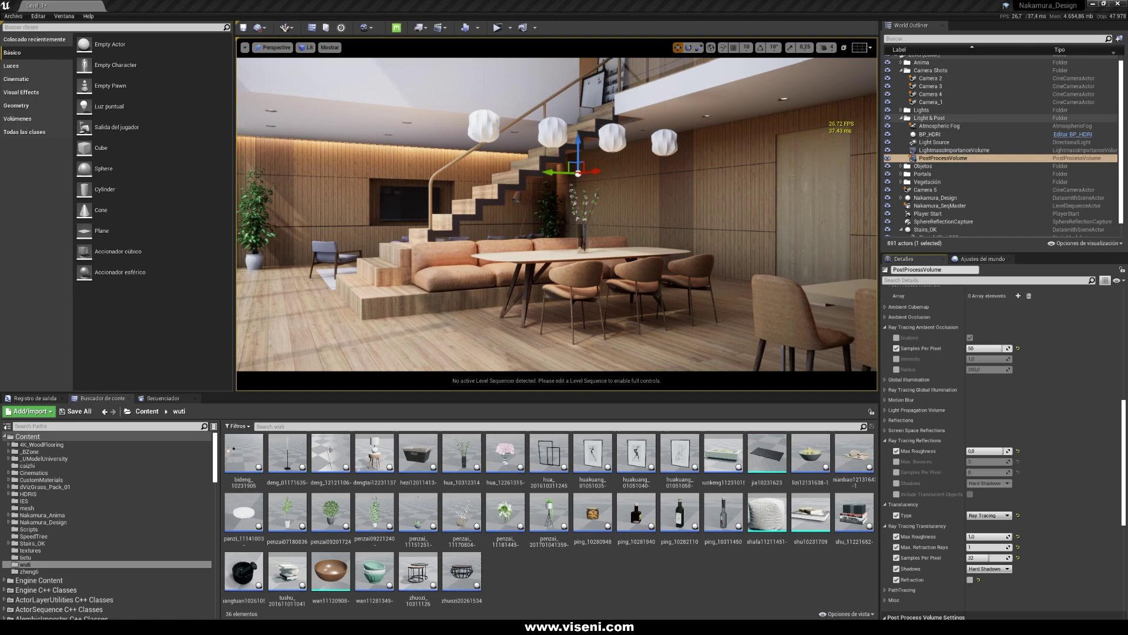
Step: Tour the Nakamura_Design interior and examine its staircase, sofa and dining area in the Lightmap Density view mode
right_drag(557, 214, 786, 226)
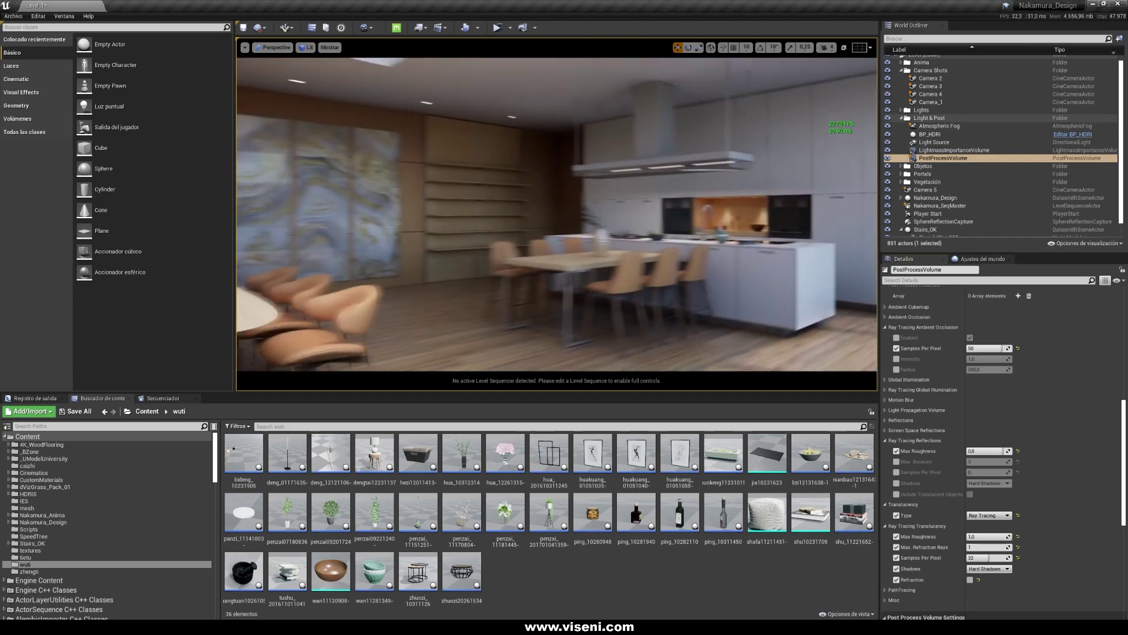
right_click(518, 286)
right_drag(517, 286, 464, 301)
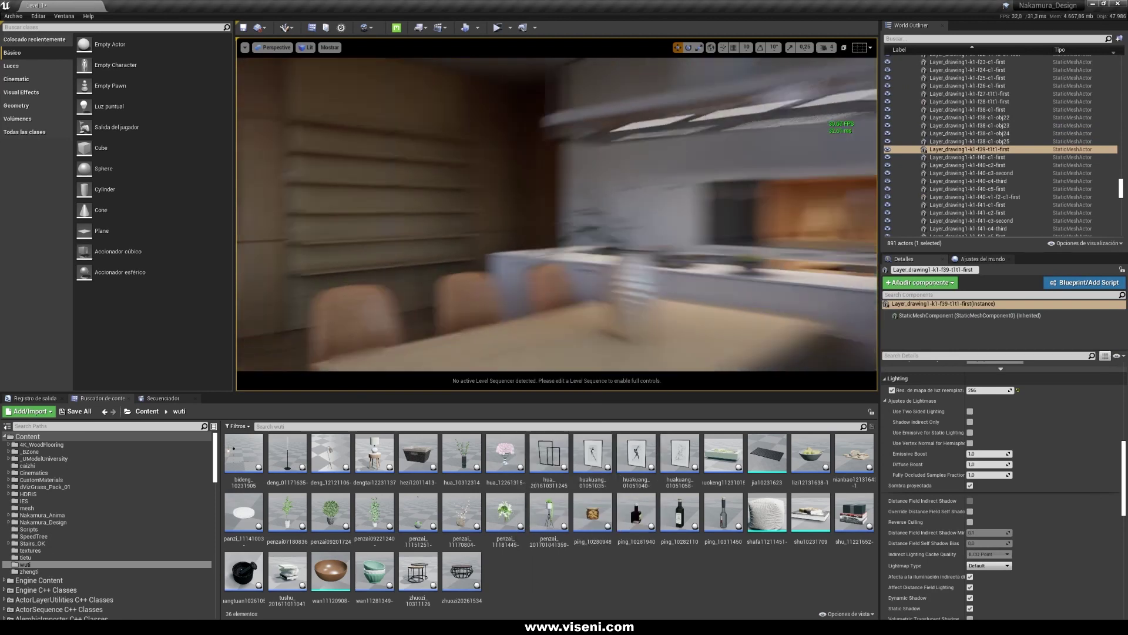
right_drag(517, 287, 376, 288)
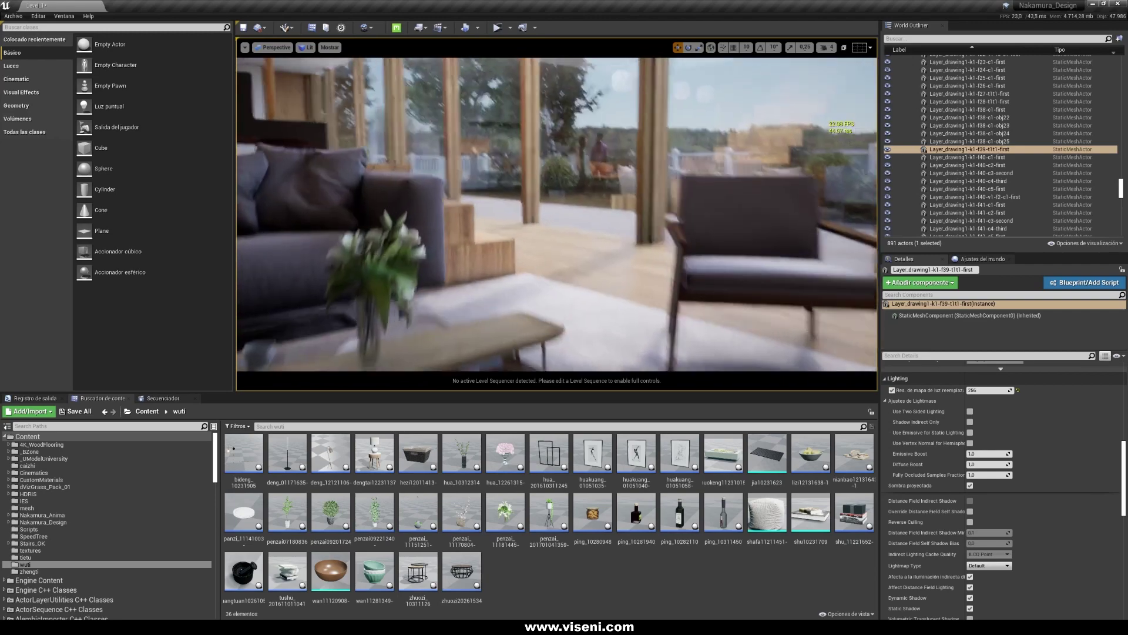
right_drag(557, 214, 476, 214)
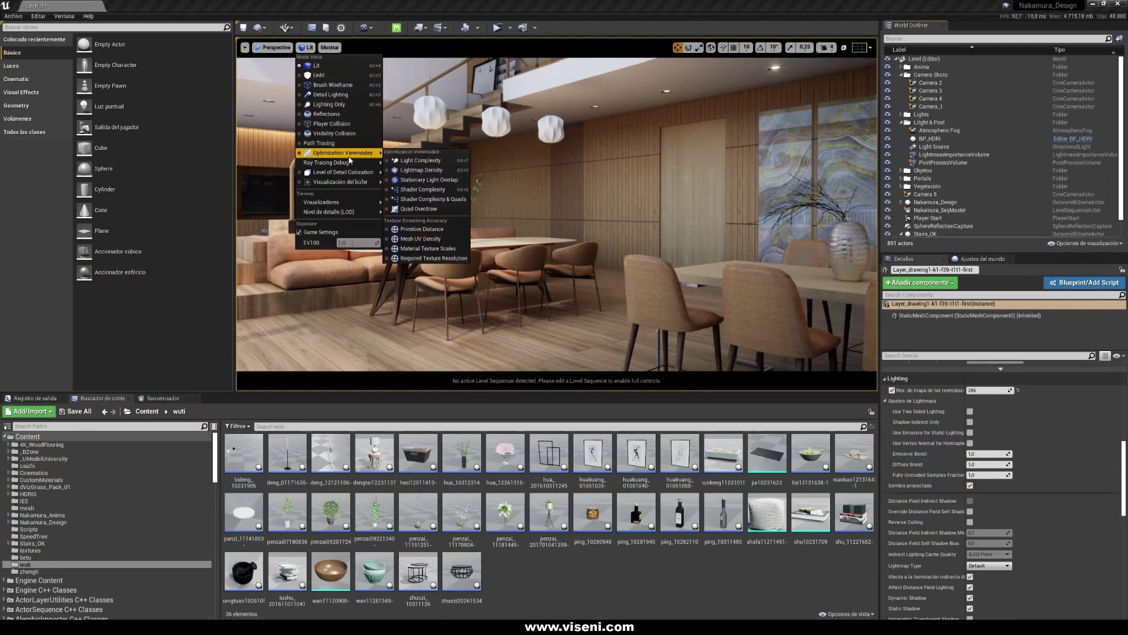
click(428, 171)
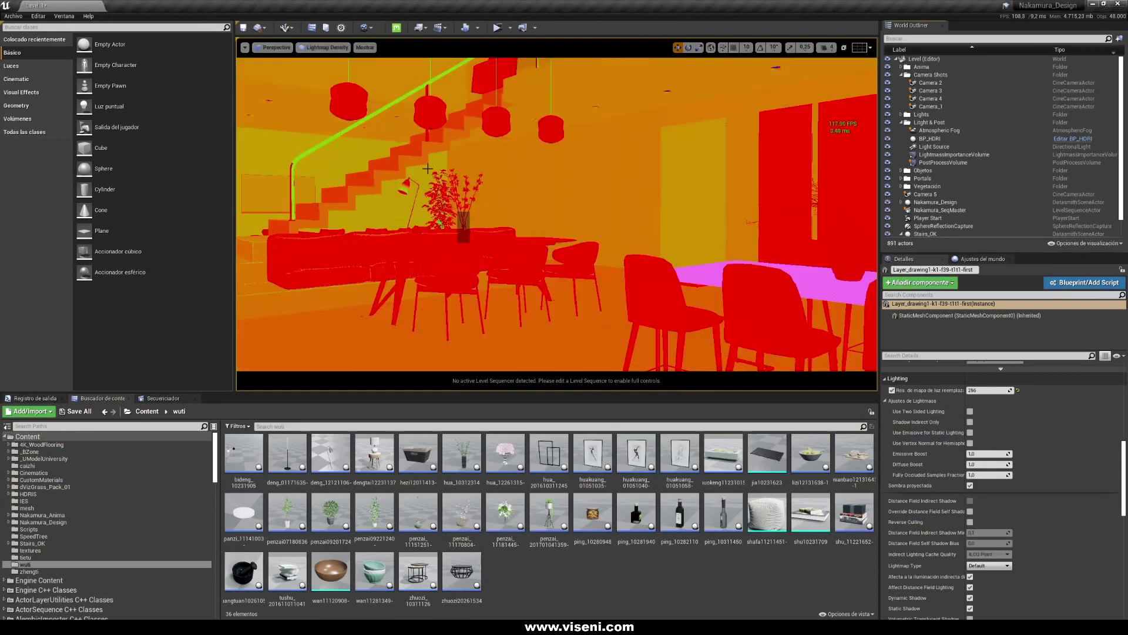
right_drag(662, 258, 746, 266)
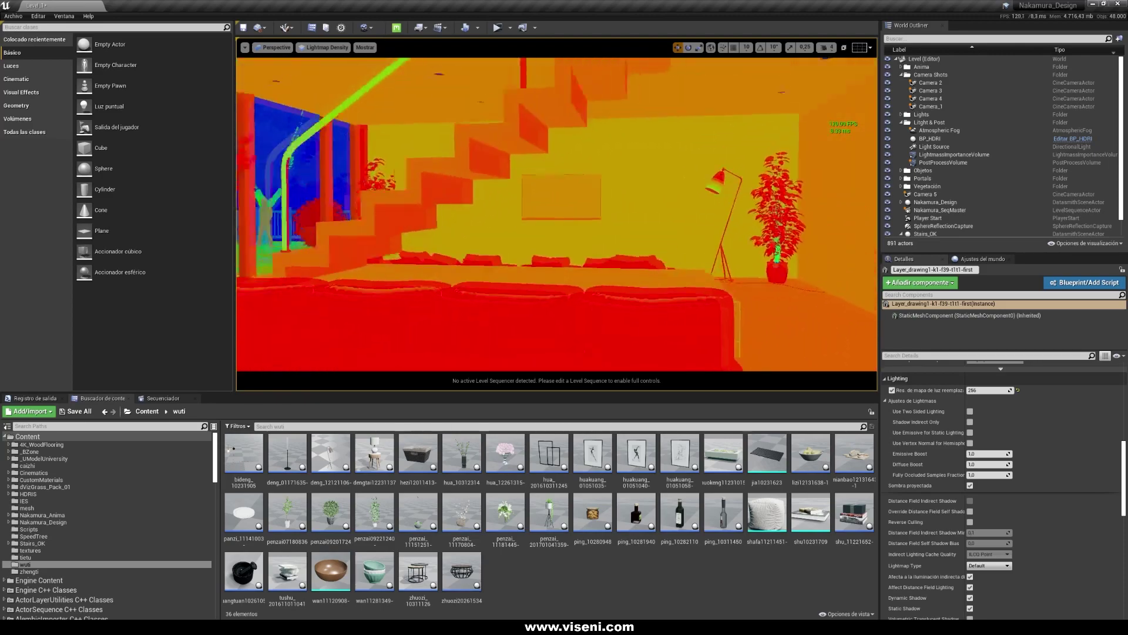
right_drag(557, 223, 741, 265)
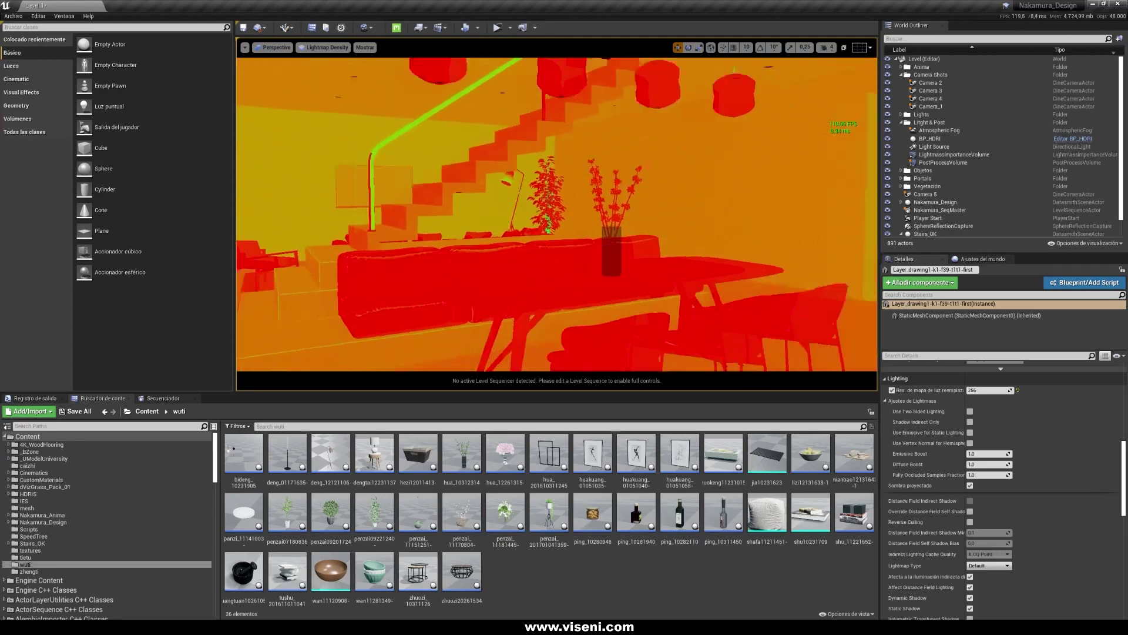
Step: Switch the viewport to Lighting Only and inspect the lighting and shadows around the living room sofa
click(324, 47)
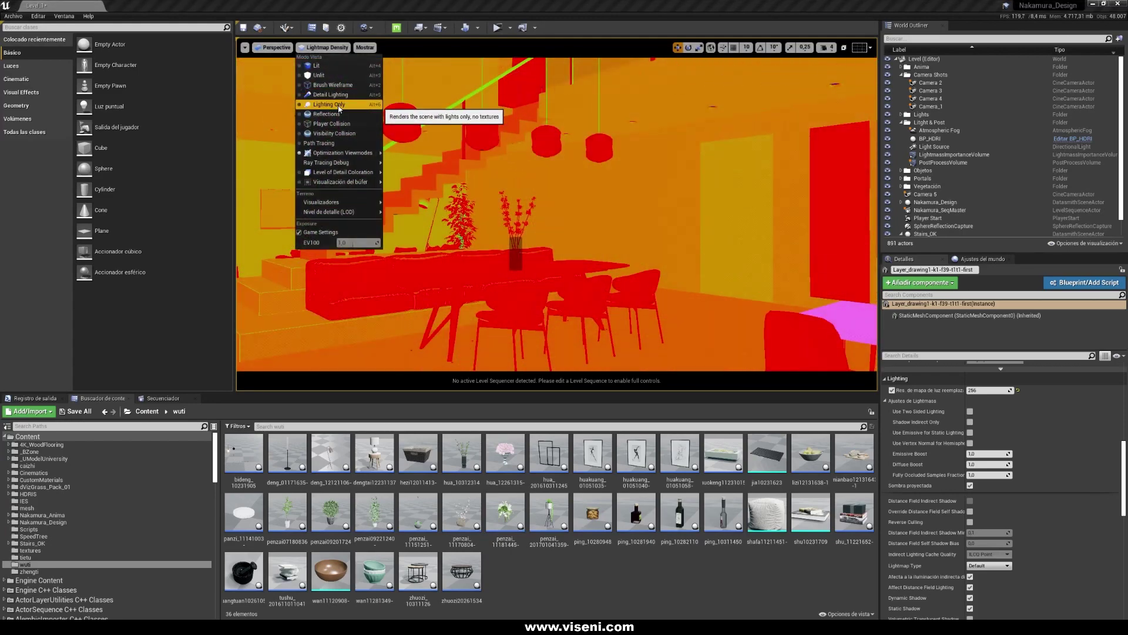
key(alt+6)
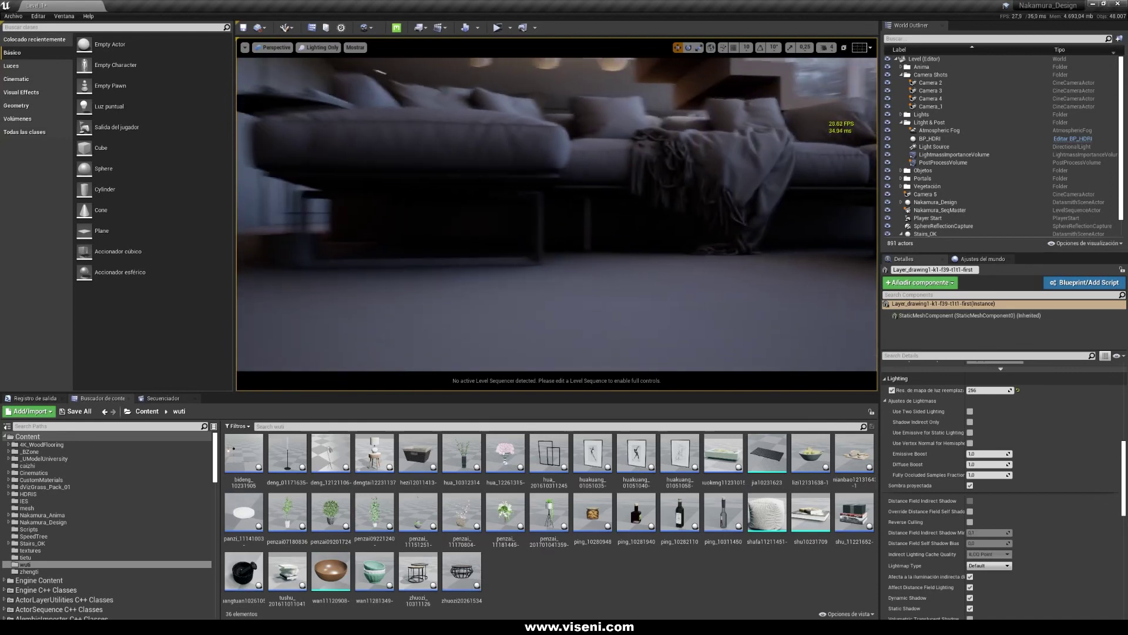
right_drag(557, 214, 652, 214)
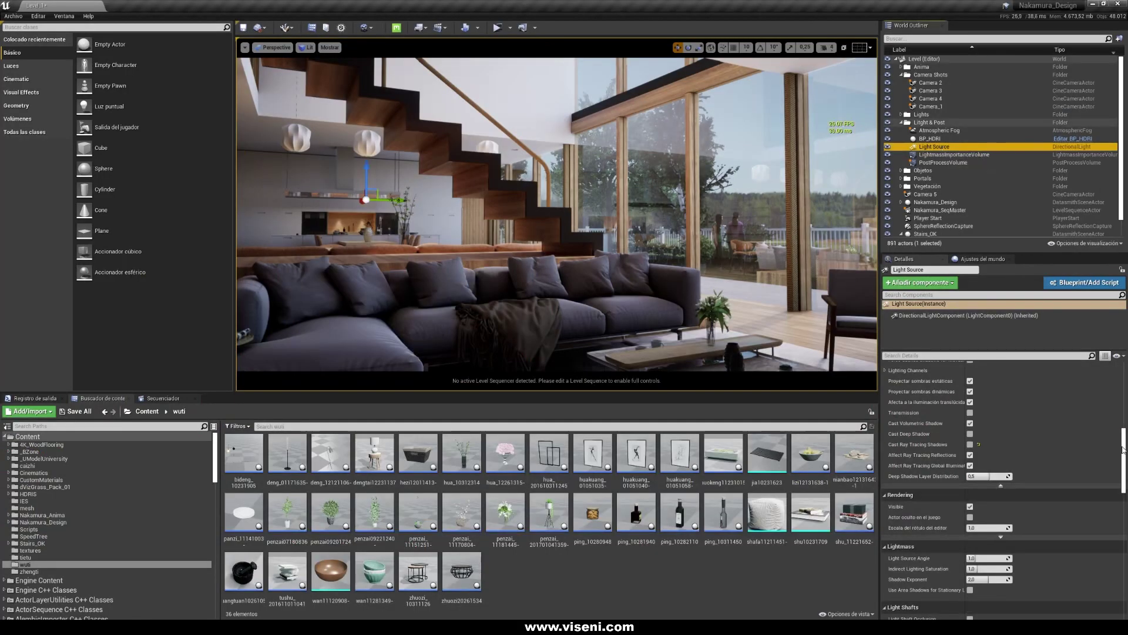
Step: Examine the mobility and light settings of the directional Light Source and of BP_HDRI's SkyLight1 component
scroll(1105, 369, up, 10)
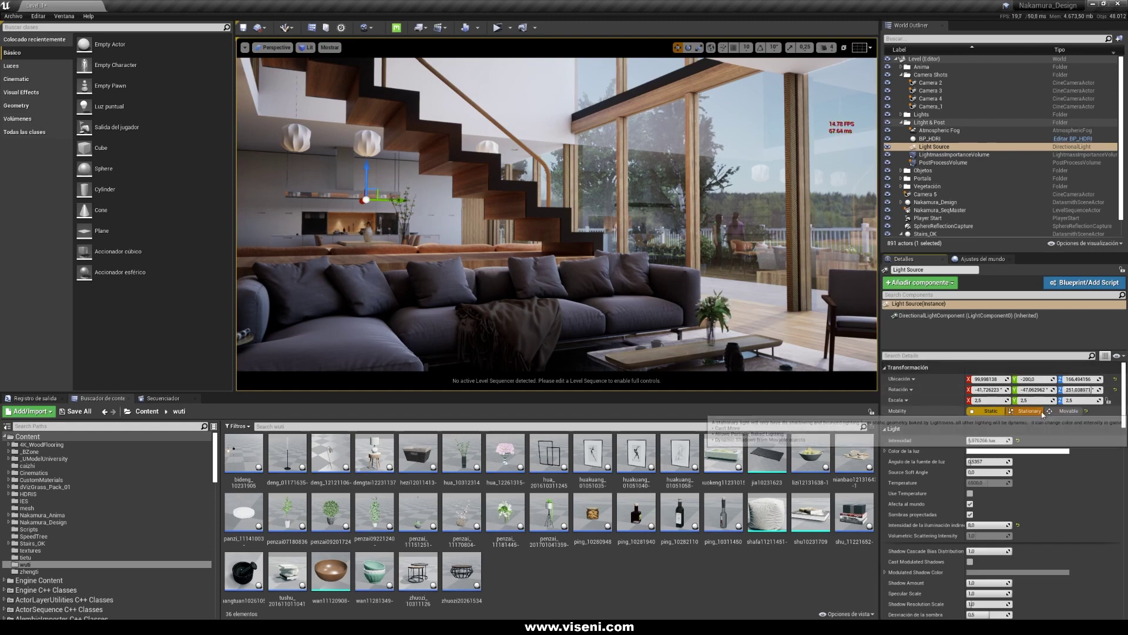
right_drag(682, 251, 775, 244)
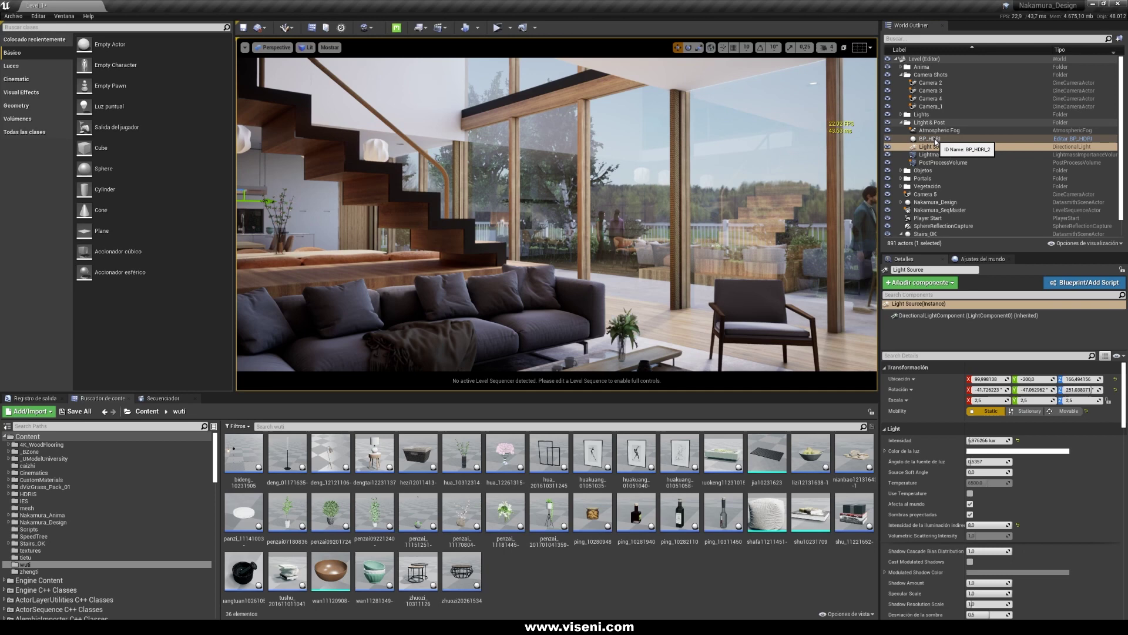
click(933, 139)
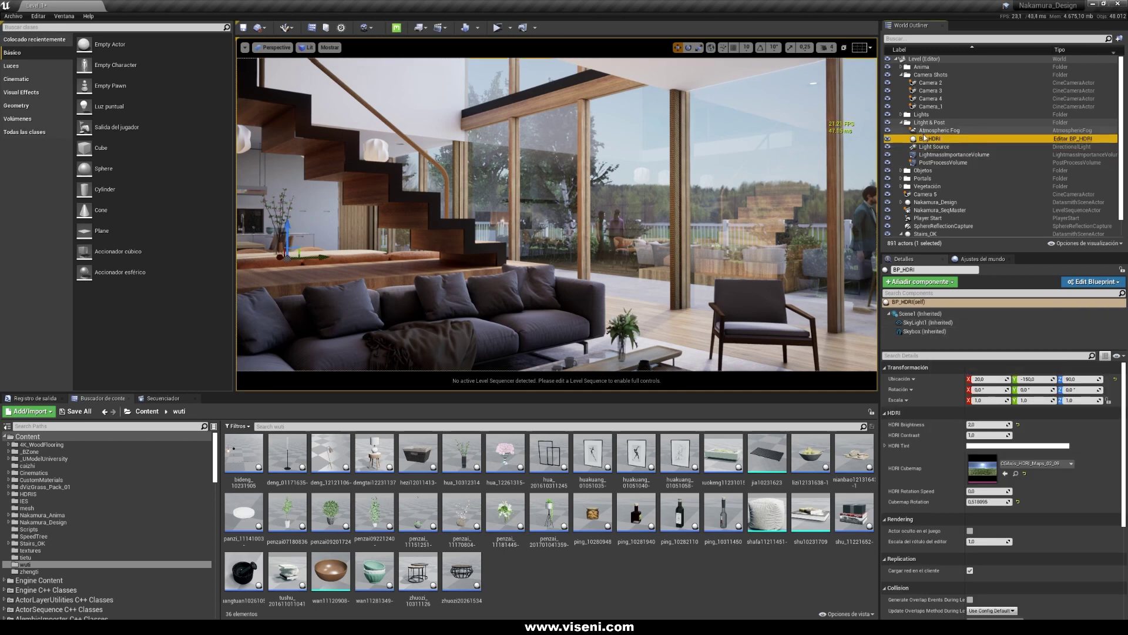
click(920, 323)
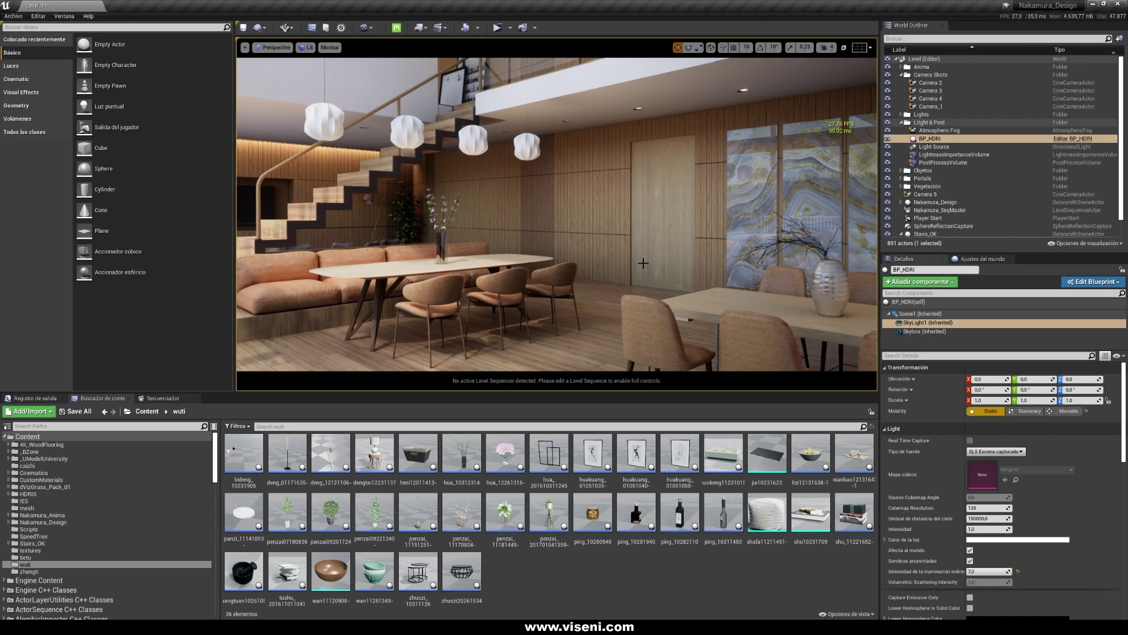
Step: Locate the glowing tube lamp deng_01171635- in the wood-panelled corner, select it and frame it in the viewport
right_drag(661, 280, 476, 279)
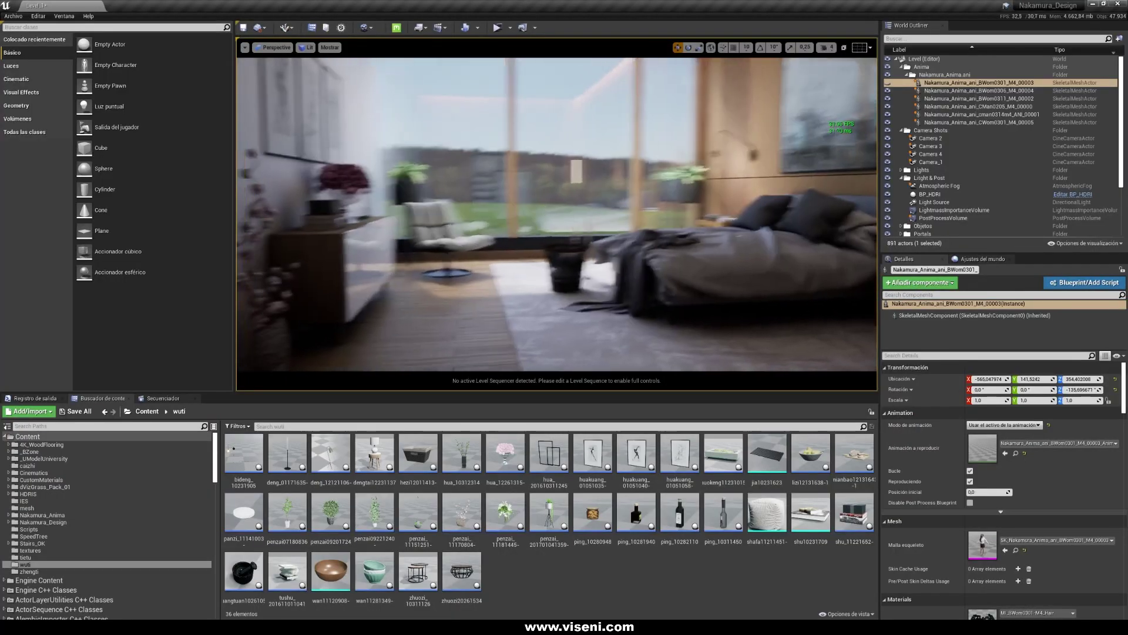
right_drag(557, 214, 600, 188)
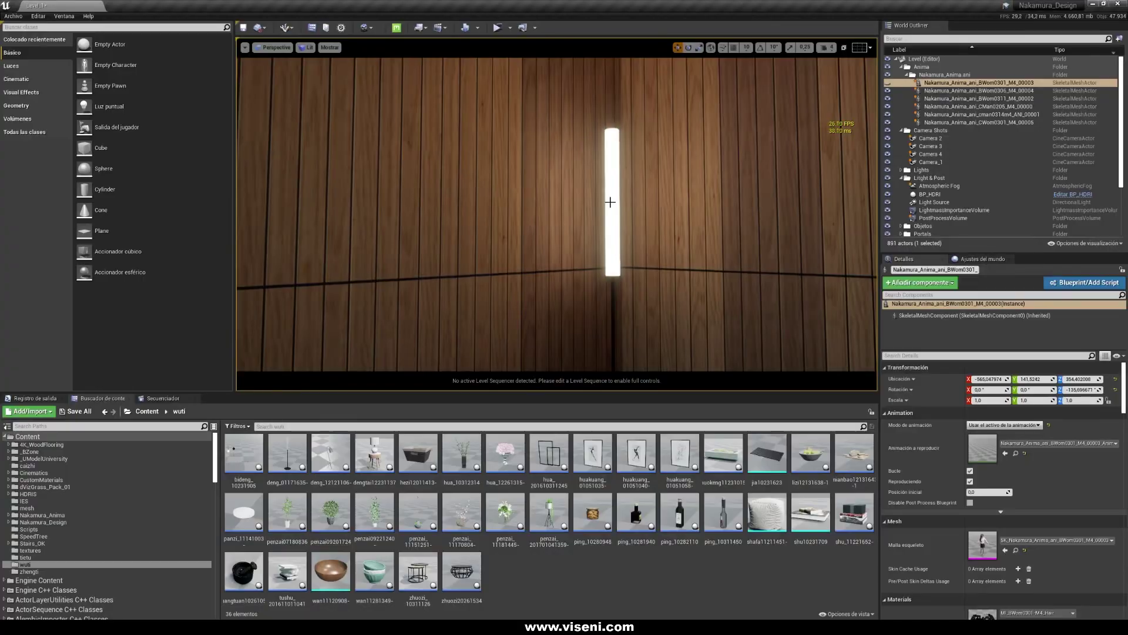
click(612, 201)
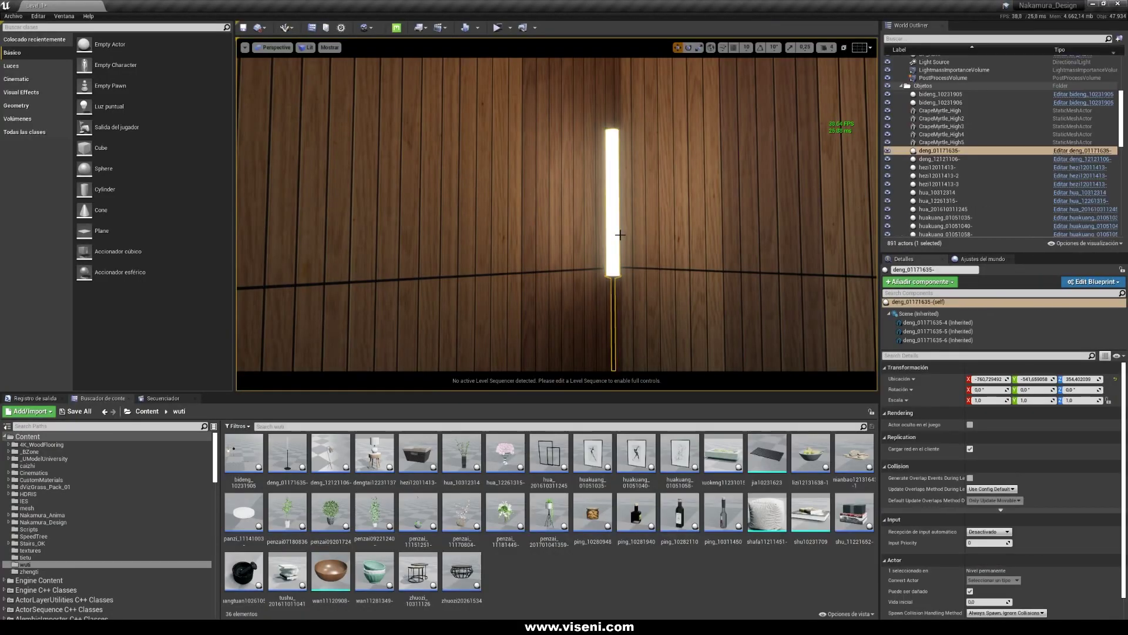
key(f)
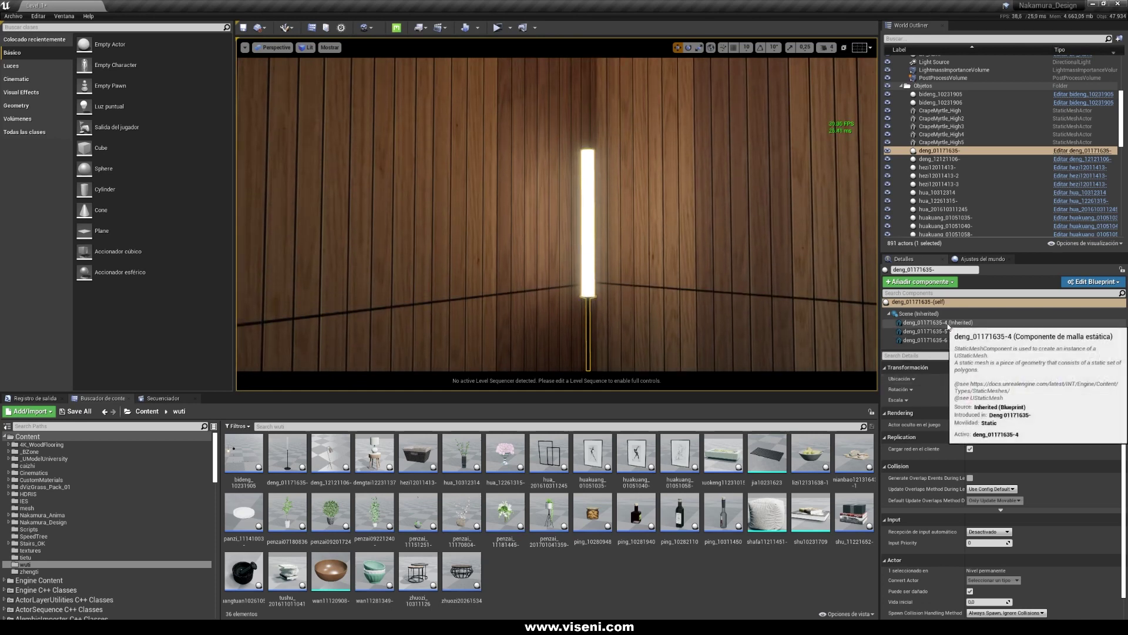
Step: Examine the tube lamp's mesh components and the Lightmass settings of deng_01171635-6, including Use Emissive for Static Lighting
click(940, 331)
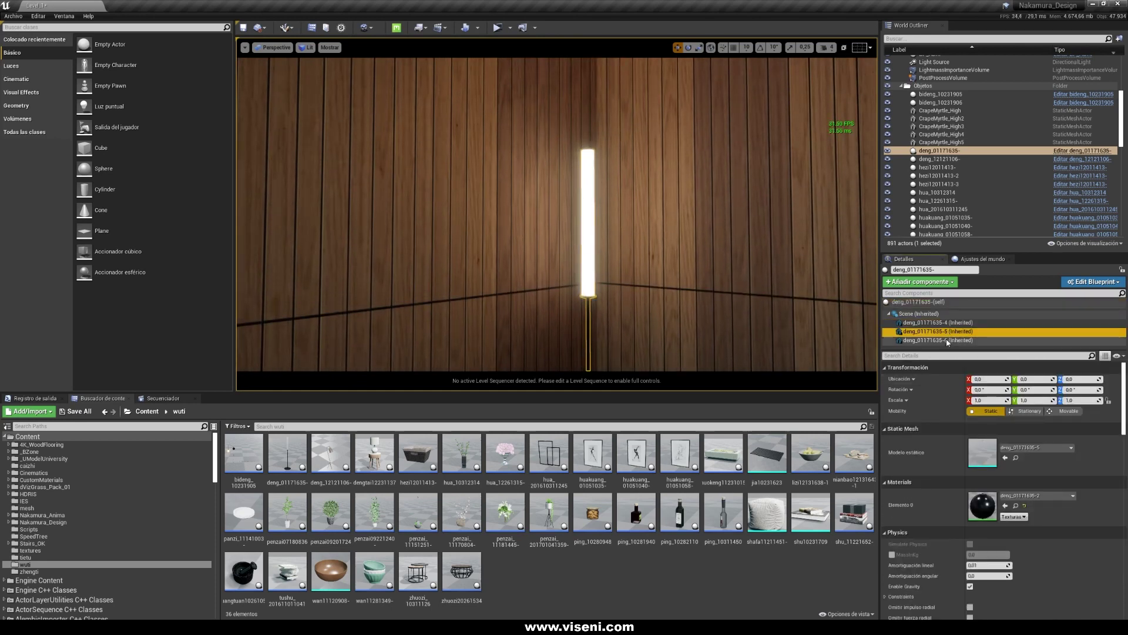
click(947, 341)
scroll(1126, 425, down, 1)
scroll(1127, 424, down, 5)
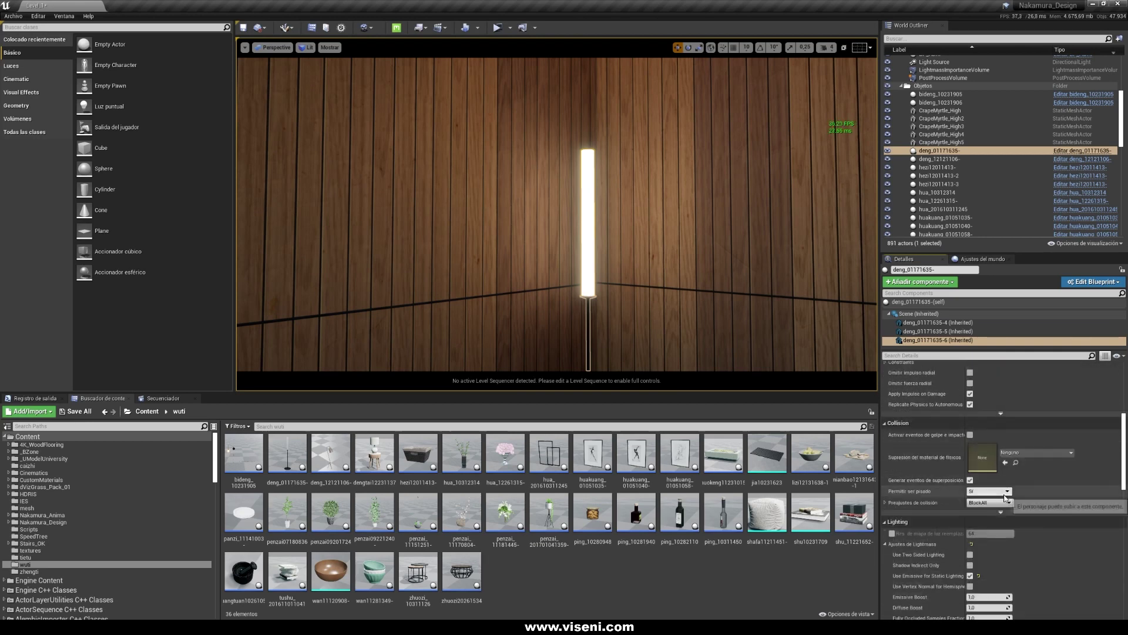
scroll(1004, 497, down, 3)
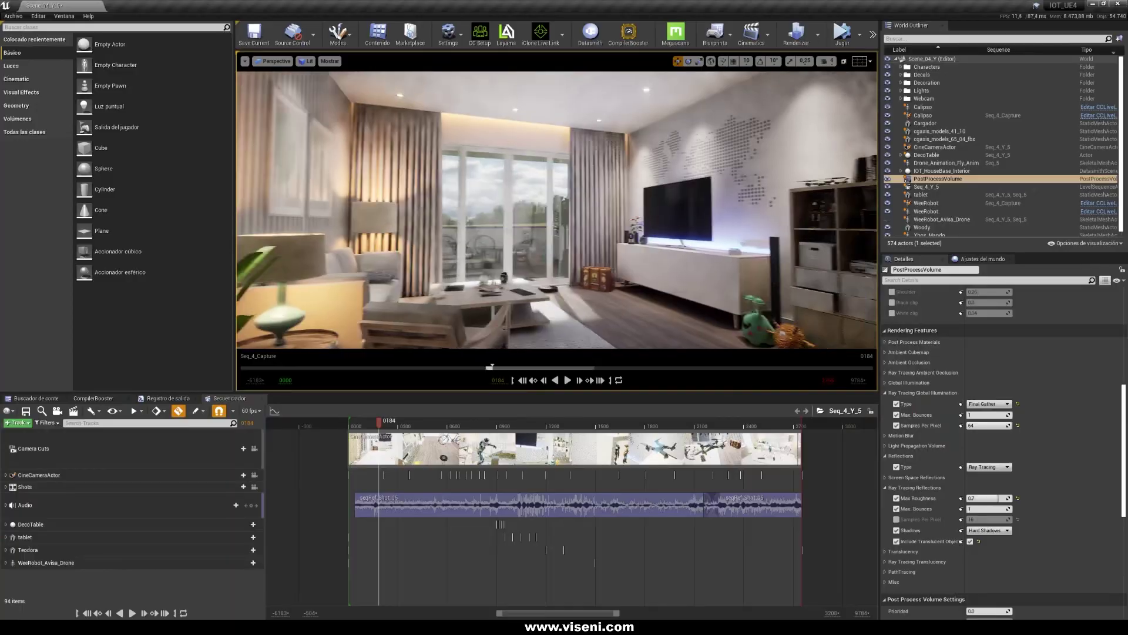
Step: Release the viewport from the Seq_4_Y_5 camera cuts and inspect the living room's lighting from several angles, including at frame 554
right_drag(558, 212, 659, 210)
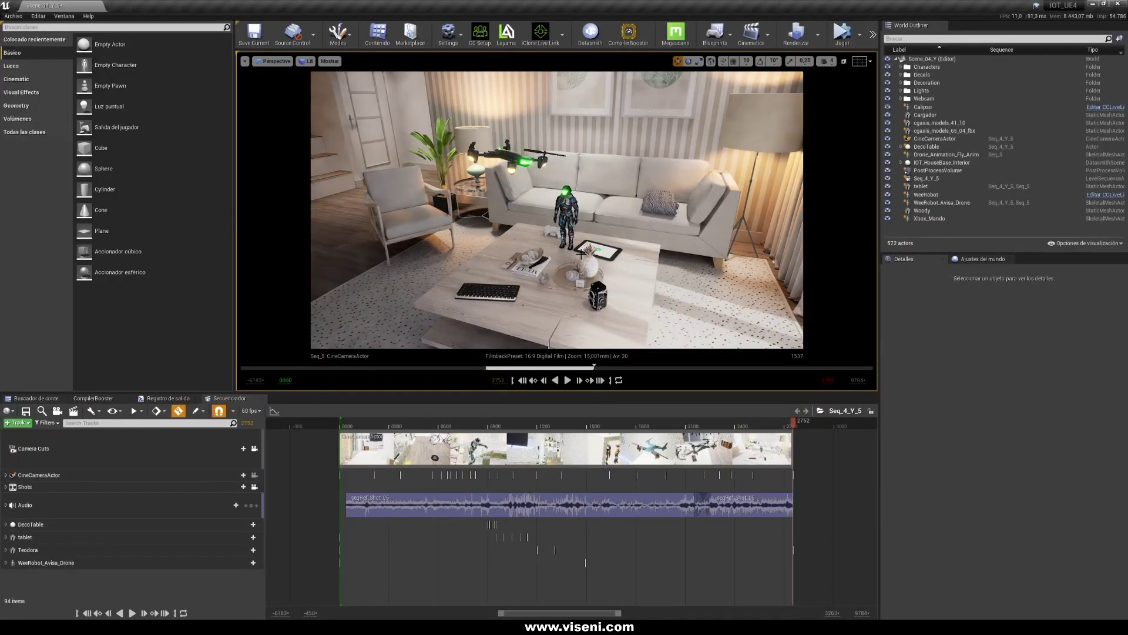
click(254, 449)
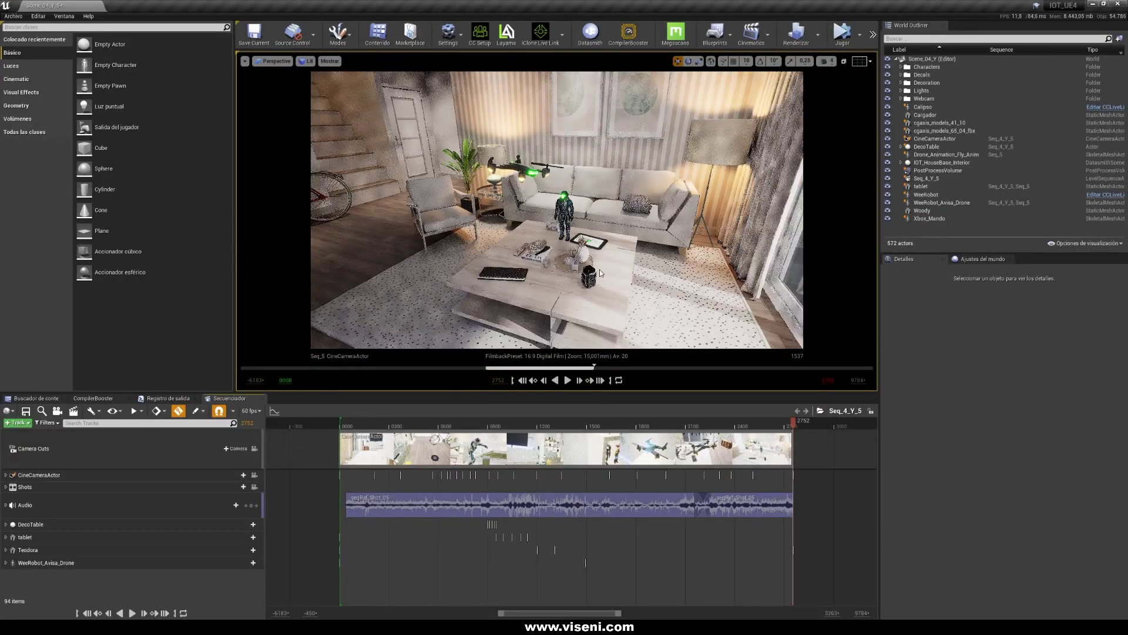
right_drag(557, 210, 664, 203)
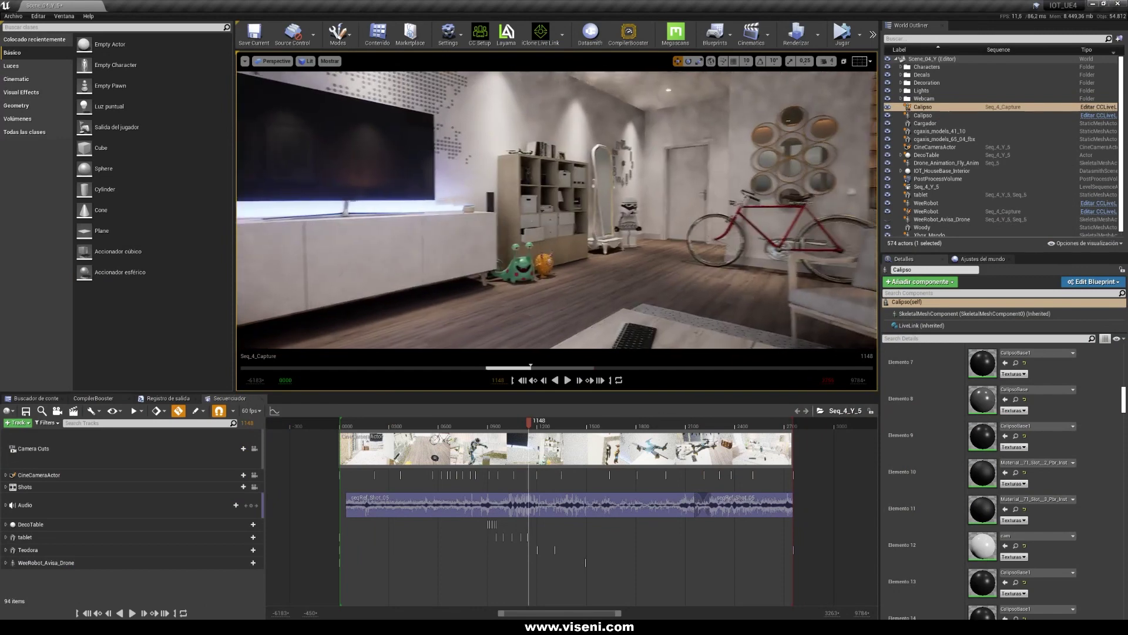
right_drag(580, 265, 588, 260)
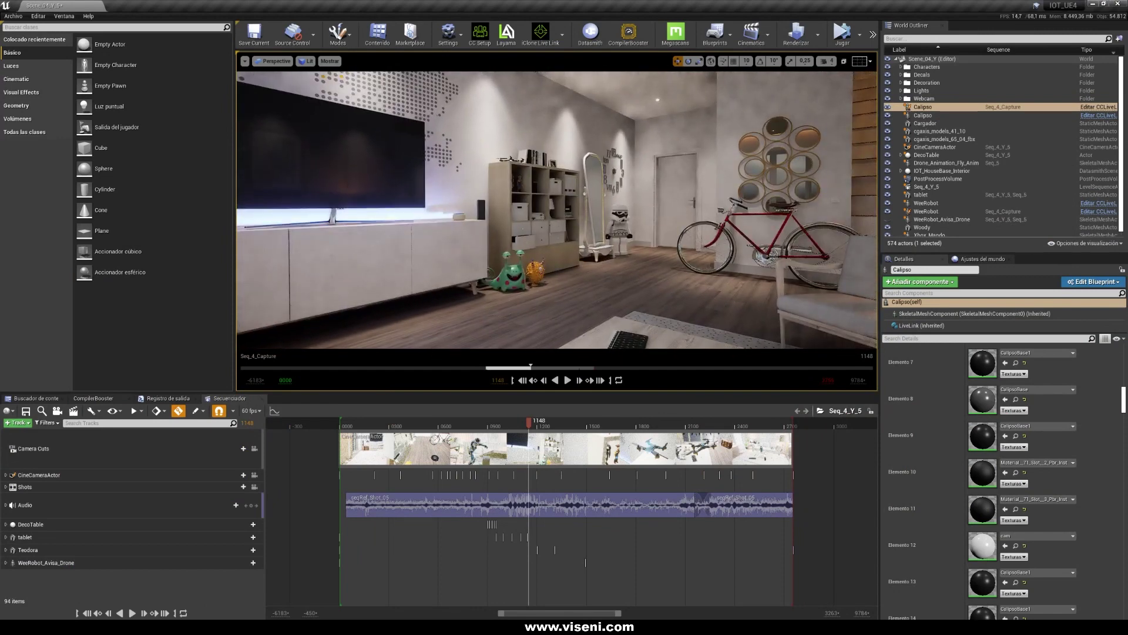
mouse_move(438, 425)
mouse_down()
mouse_move(395, 427)
mouse_move(452, 433)
mouse_up()
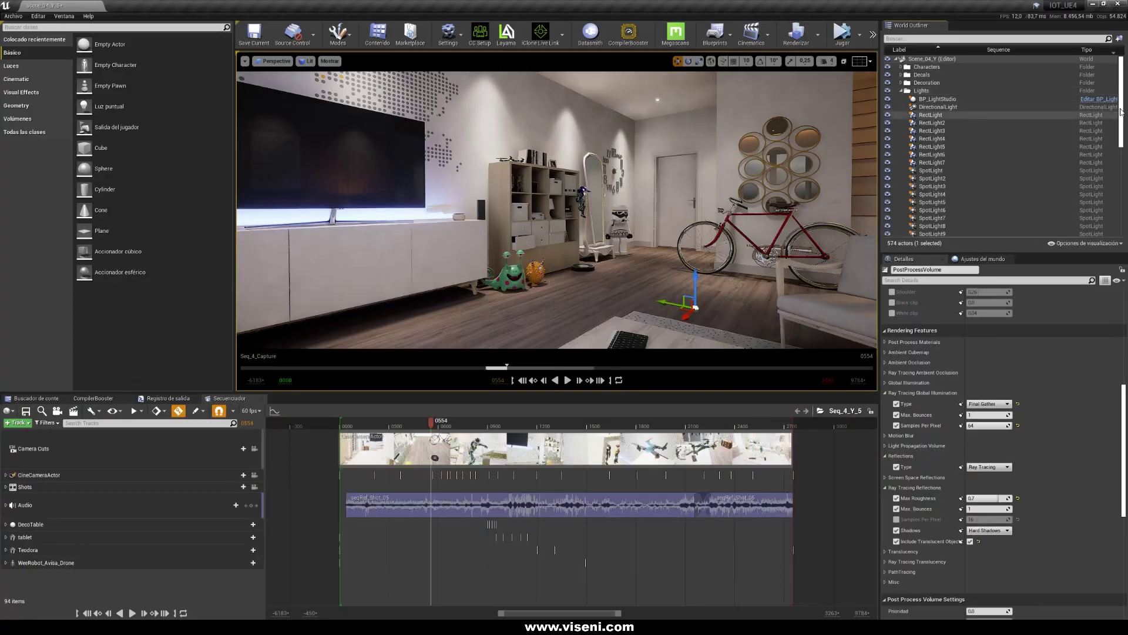
right_drag(615, 253, 665, 243)
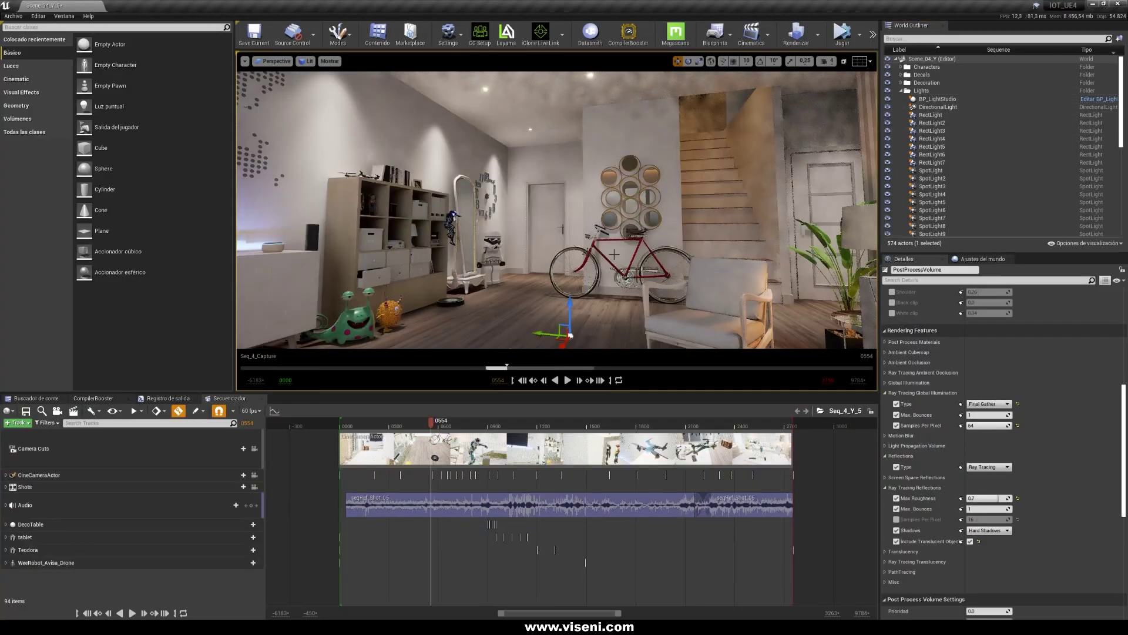
Step: Examine BP_LightStudio's Skybox and SkyLight1 components, including the skylight's mobility, shadow and ray tracing settings
drag(1121, 116, 1121, 123)
click(938, 81)
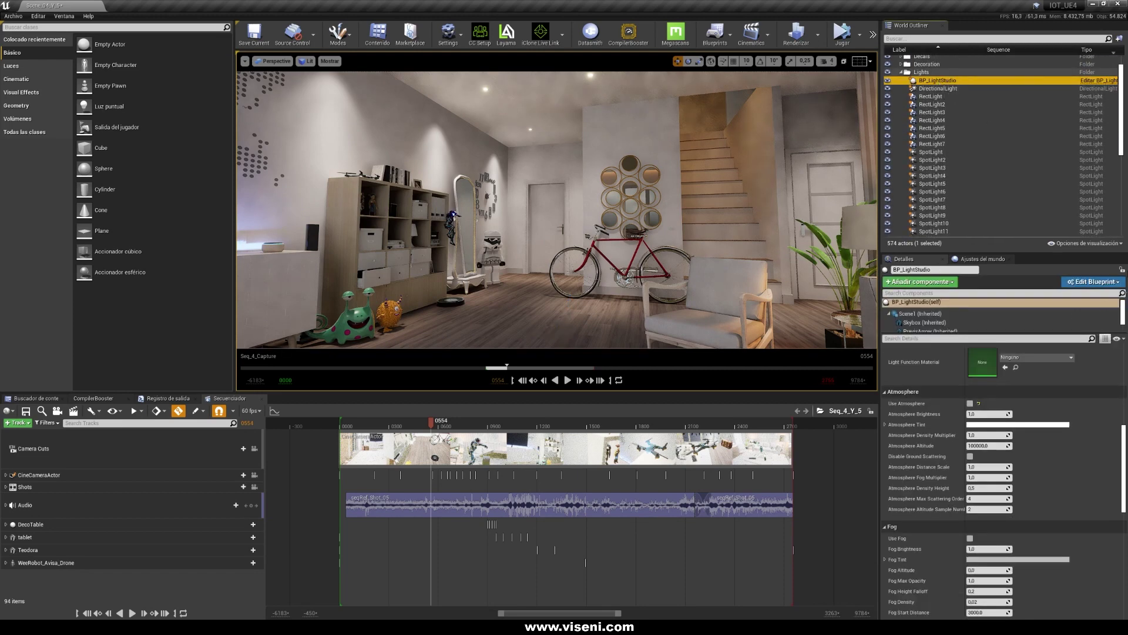
click(926, 323)
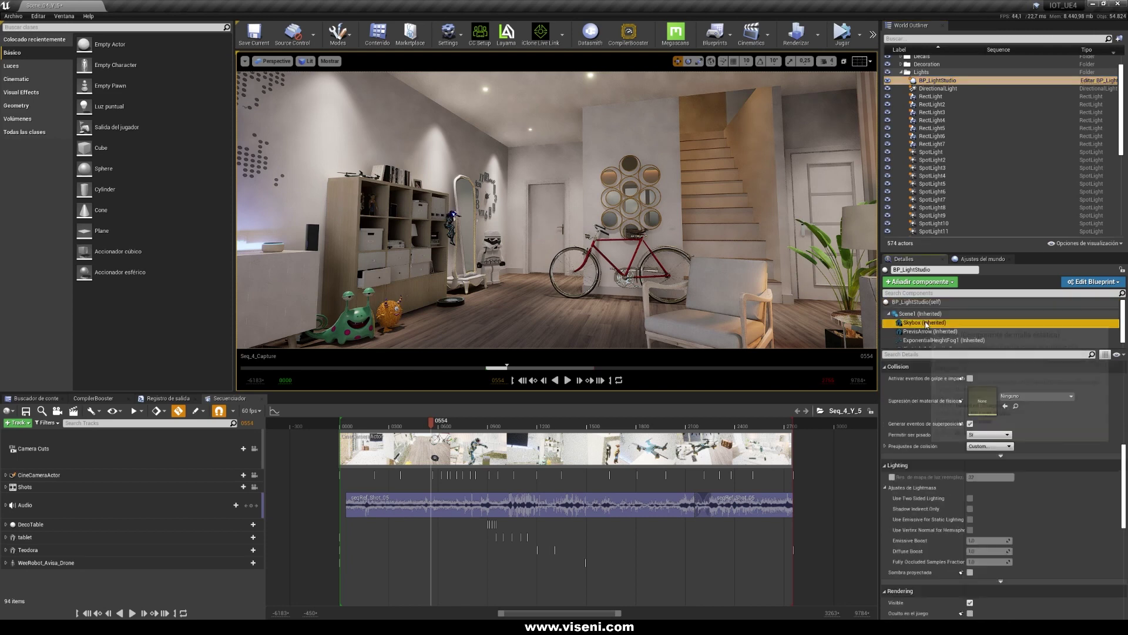
scroll(929, 329, down, 1)
click(927, 341)
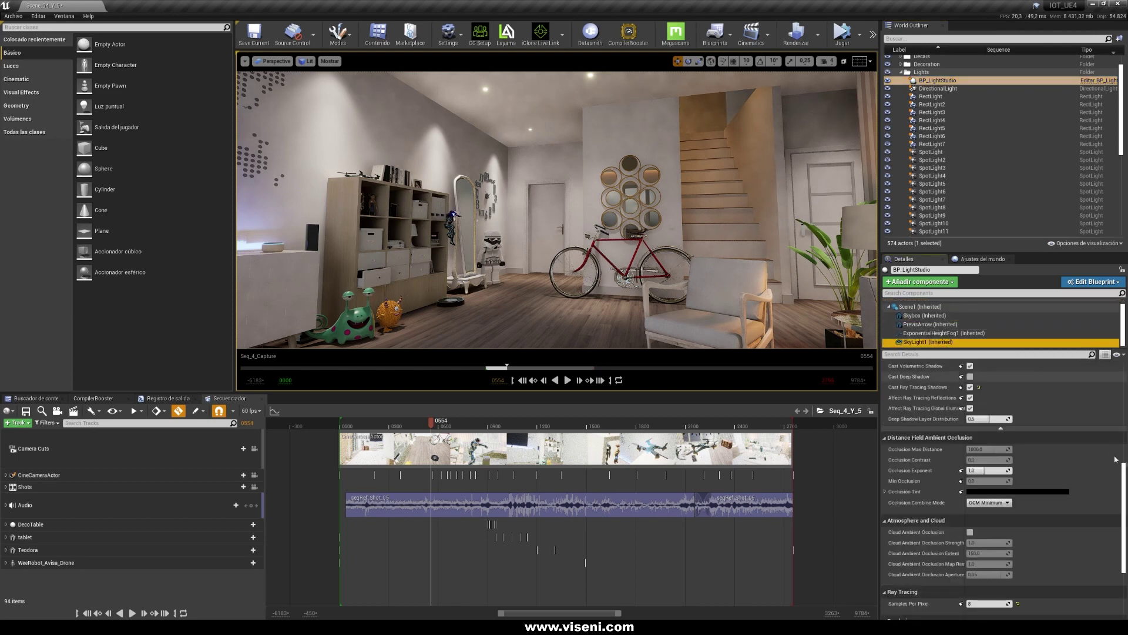
scroll(1117, 447, up, 5)
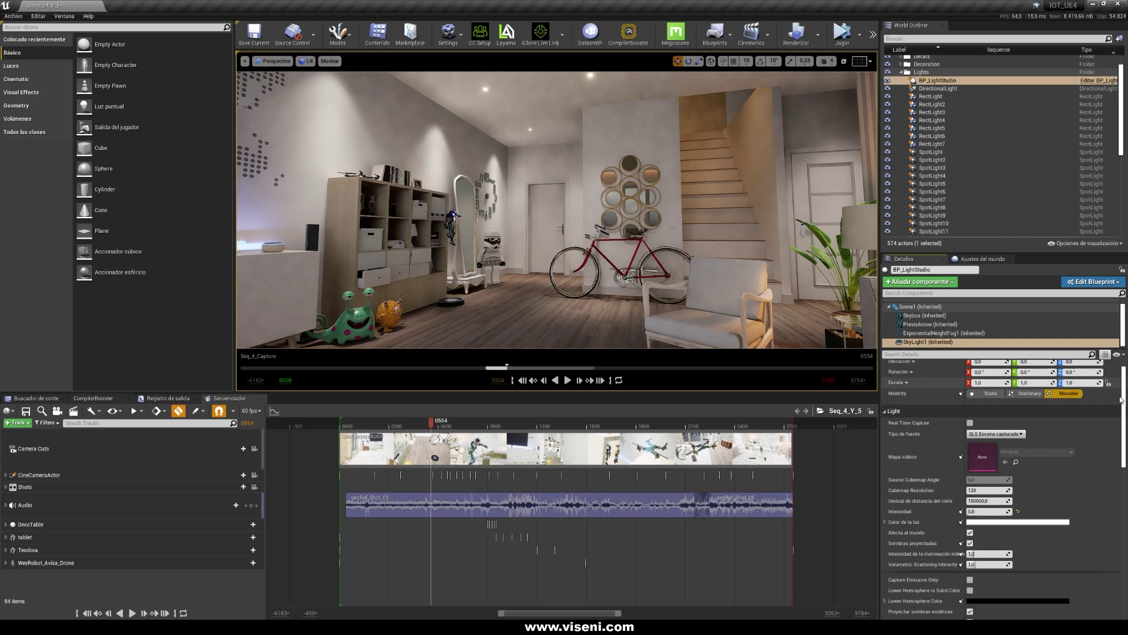
scroll(1105, 447, down, 5)
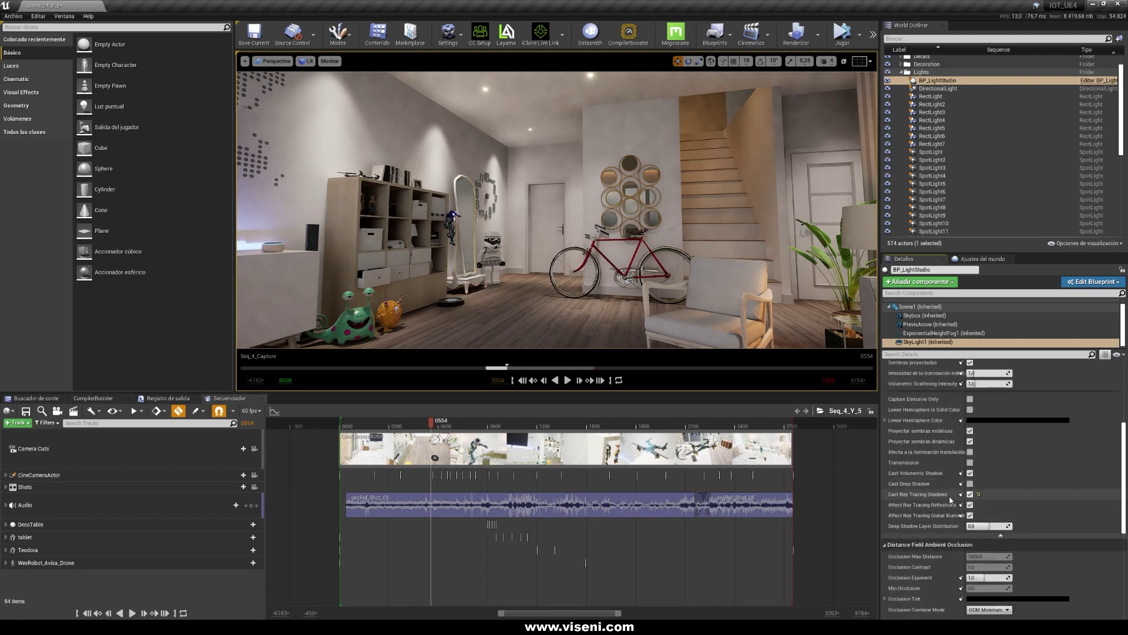
Step: Select RectLight7 in the Lights folder and inspect its light settings and the room it illuminates
click(931, 97)
double_click(932, 144)
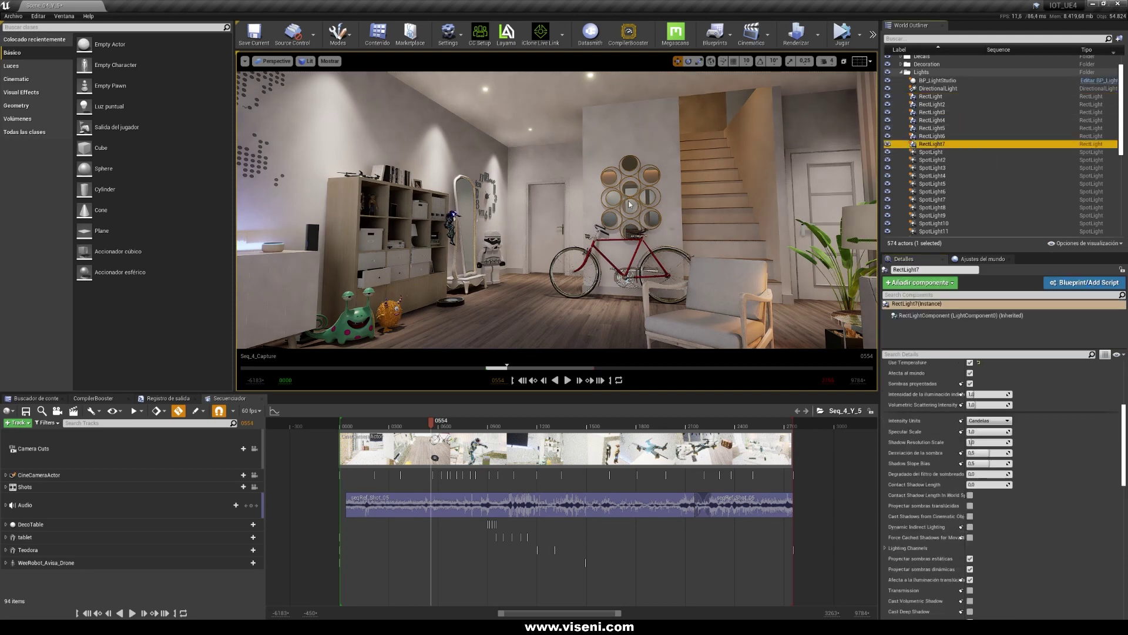
right_drag(557, 210, 811, 210)
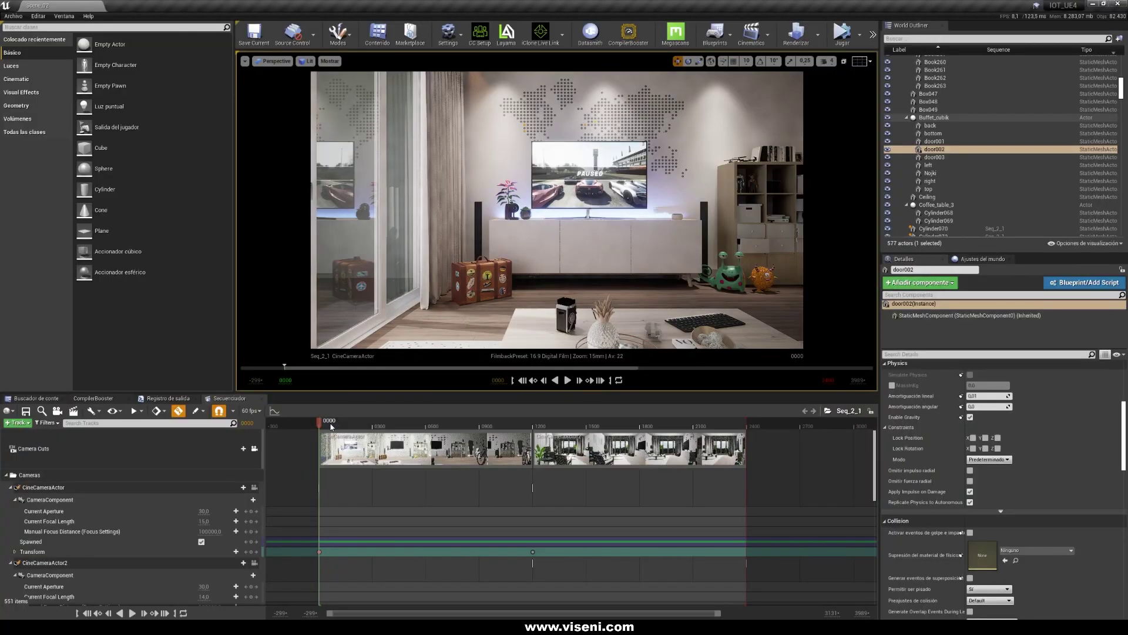
Step: Scrub forward and back through the first camera shot of Seq_2_1 to review the living room's changing lighting
drag(343, 427, 462, 432)
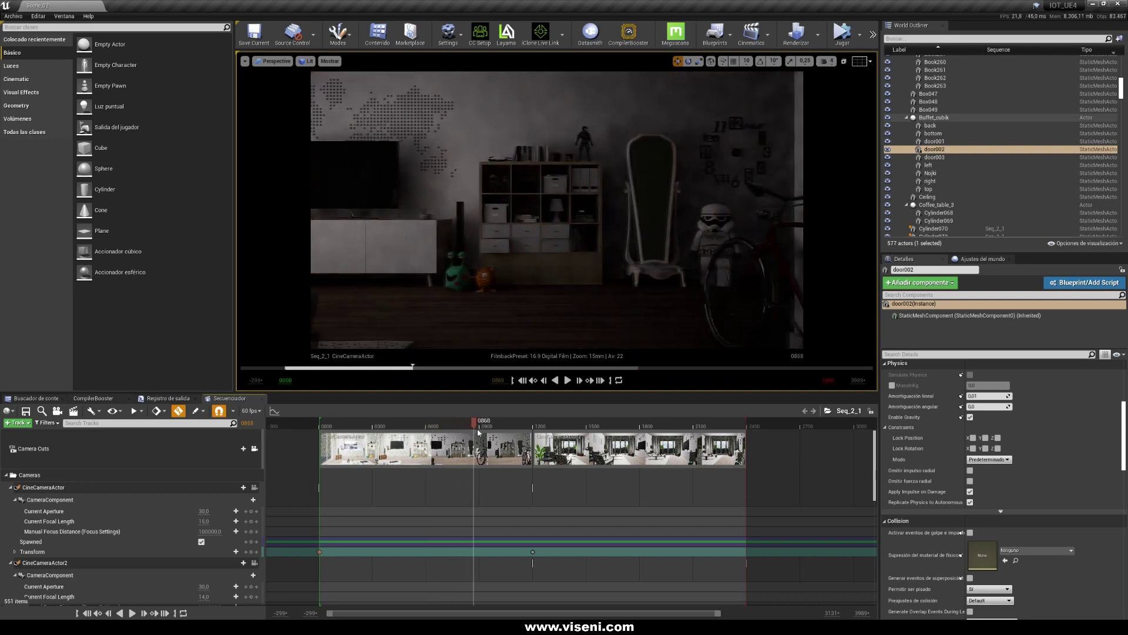
drag(515, 436, 342, 435)
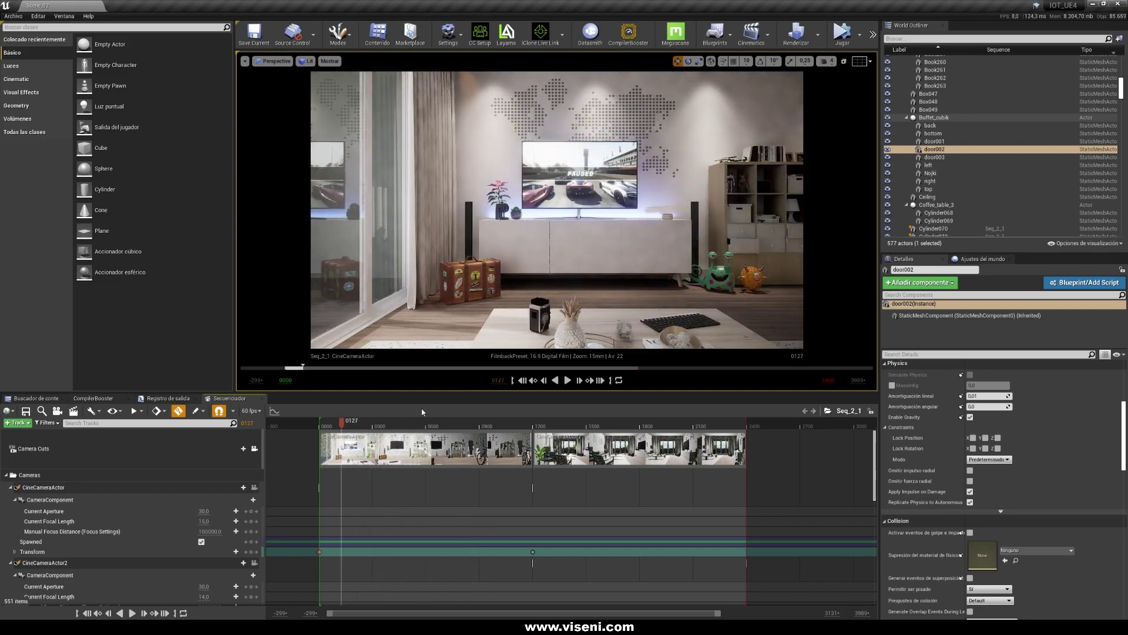
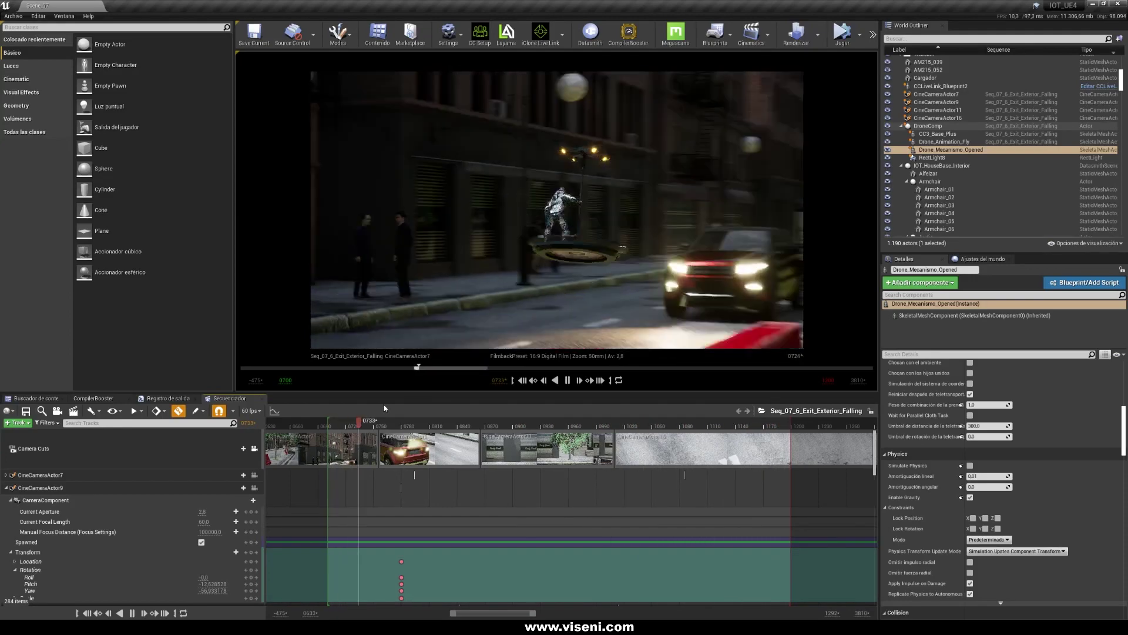
Step: Pause Seq_07_6_Exit_Exterior_Falling and disable the Samples Per Pixel override under Ray Tracing Reflections in the PostProcessVolume
key(space)
click(902, 166)
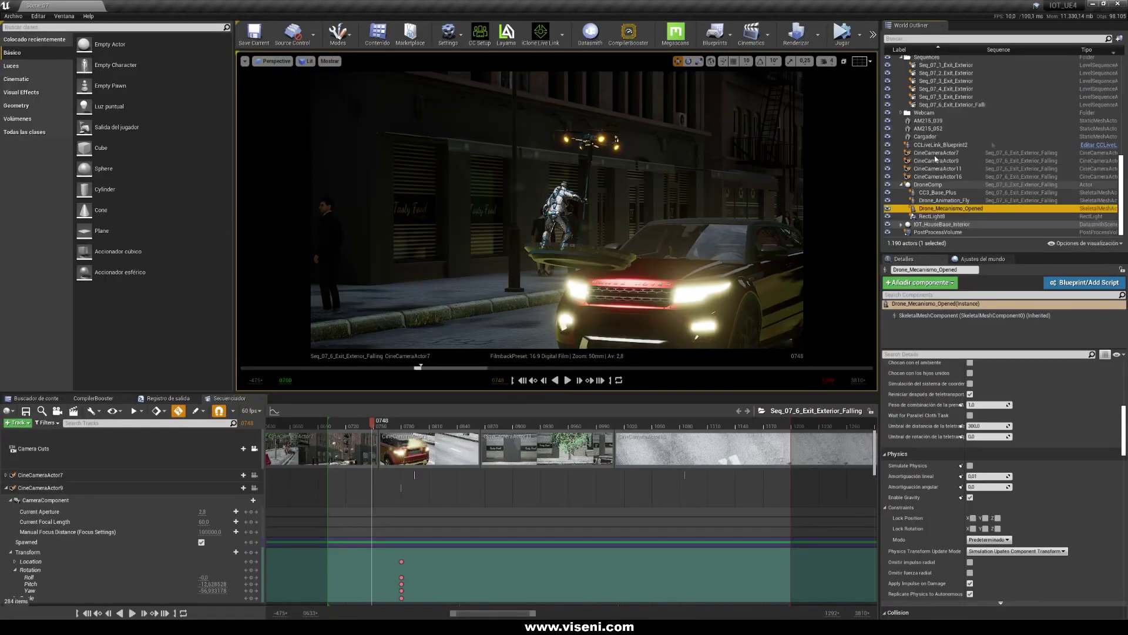
click(937, 233)
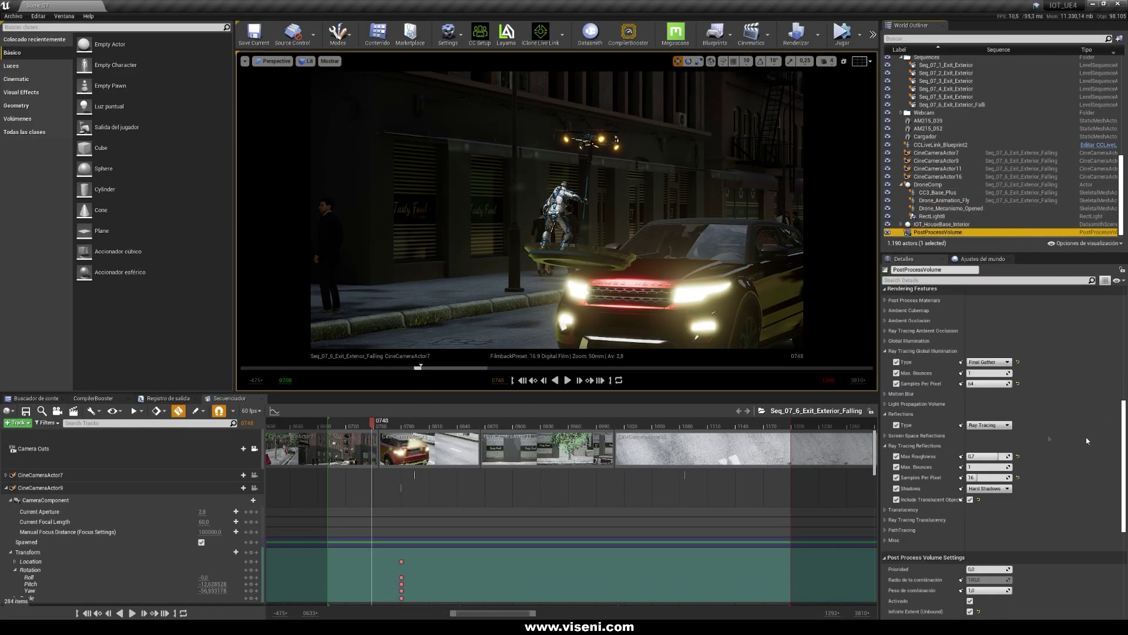
click(896, 478)
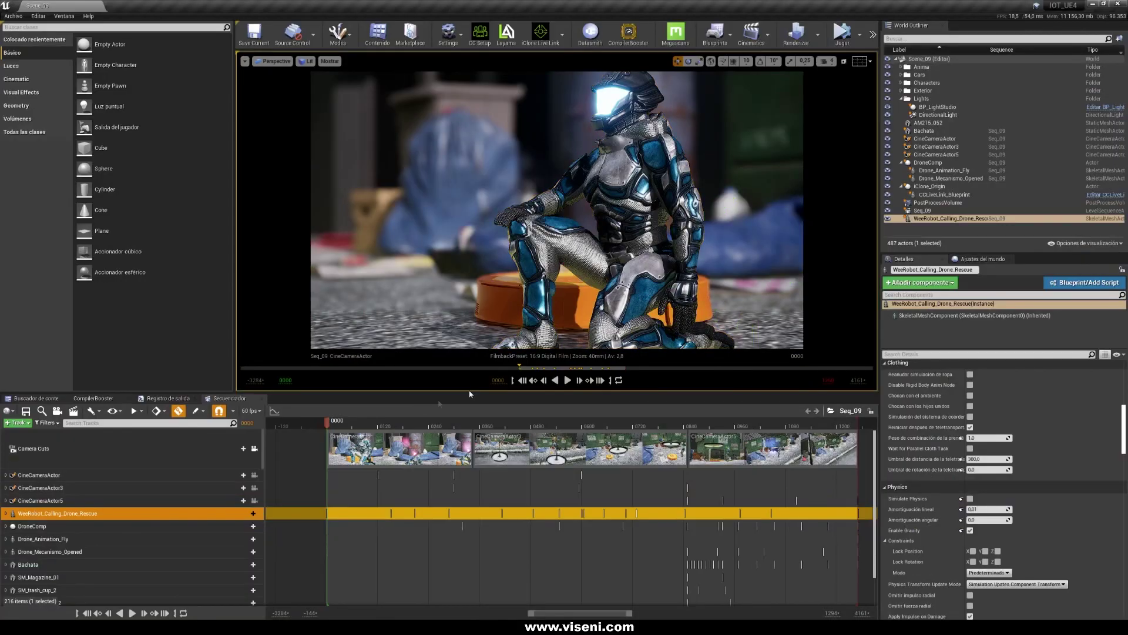
Step: Scrub and play Seq_09 to review the robot and drone animation beside the street dumpsters
drag(344, 427, 432, 427)
key(space)
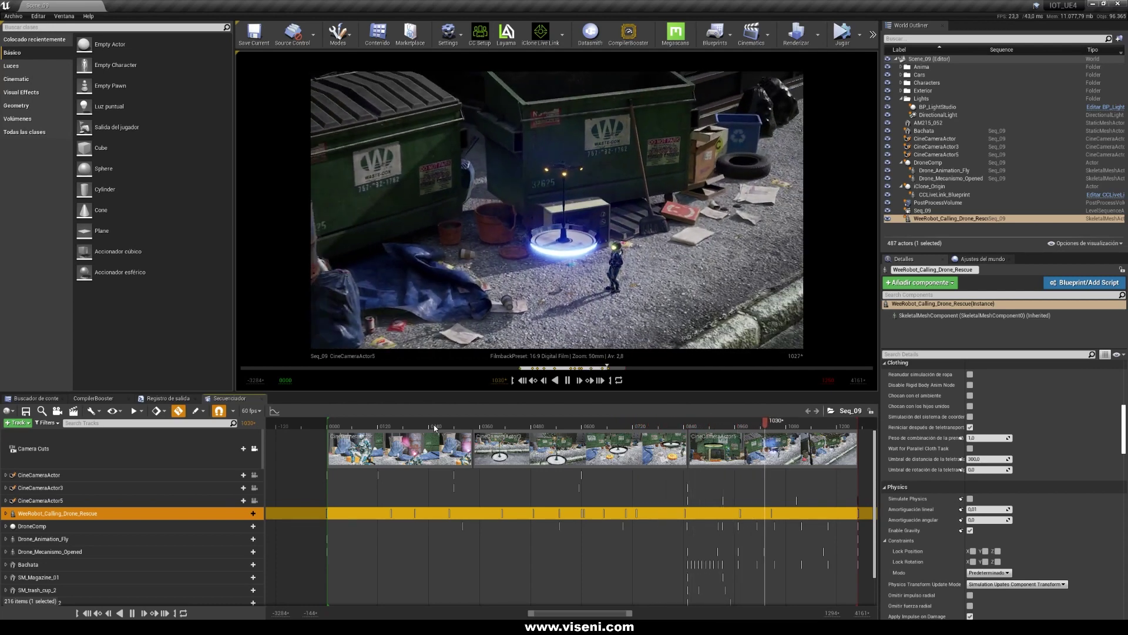
click(550, 425)
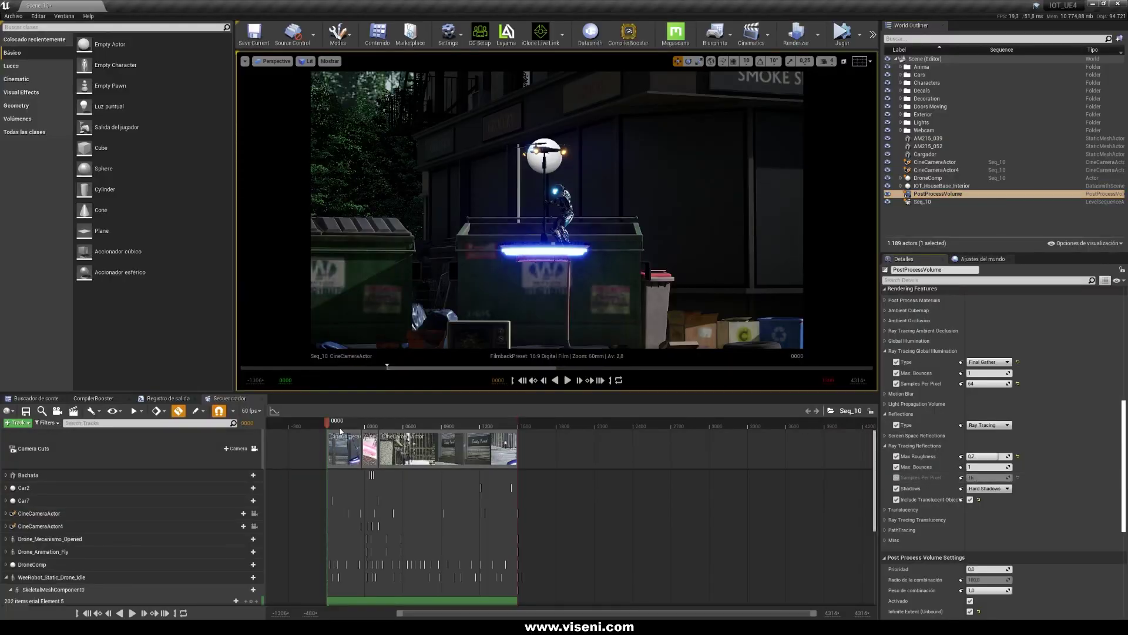
Step: Scrub through the opening of Seq_10, return to its first frame and play the night drone shot
mouse_move(354, 427)
mouse_down()
mouse_move(372, 427)
mouse_move(351, 427)
mouse_up()
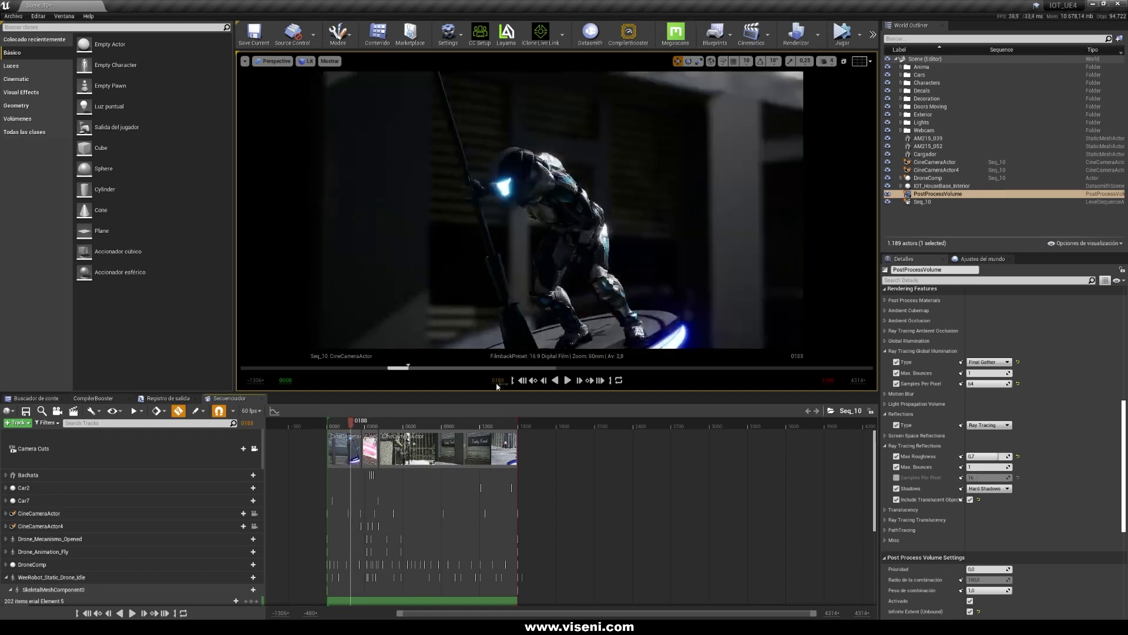
click(522, 380)
key(space)
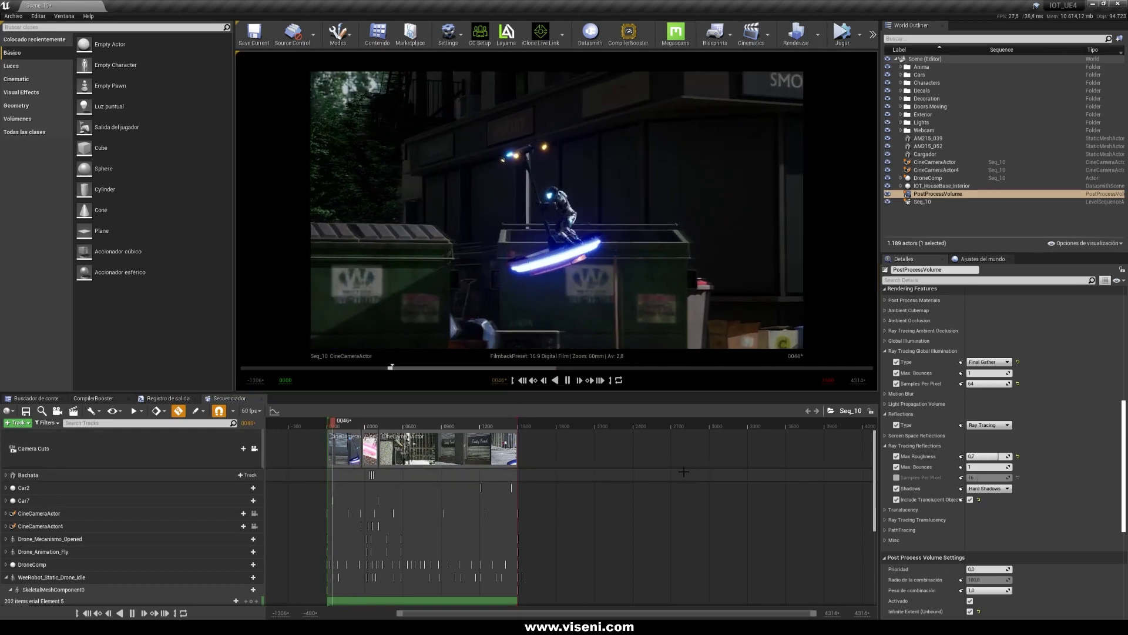